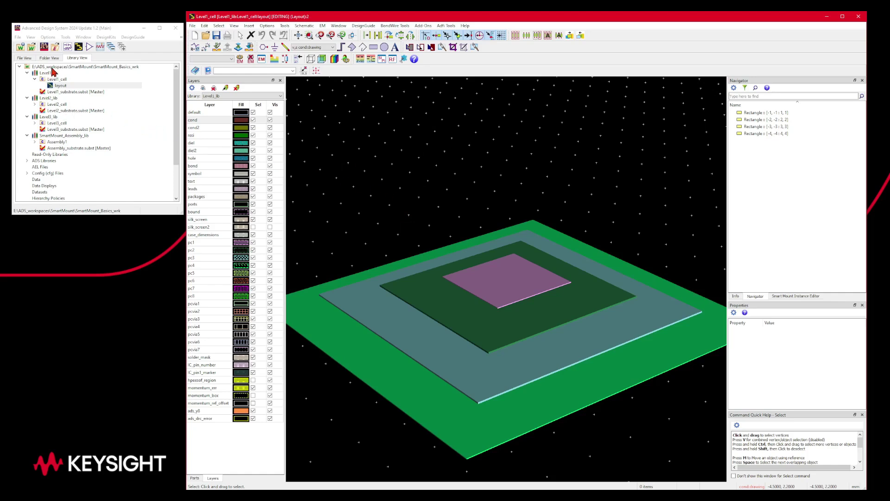
Create a library named Level4_lib using the Standard ADS Layers, 0.0001 millimeter layout resolution technology
click(30, 37)
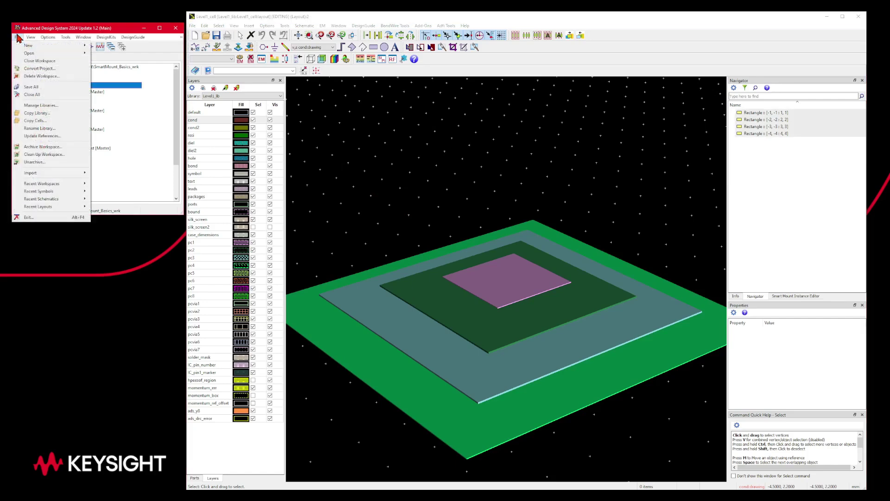
mouse_move(18, 37)
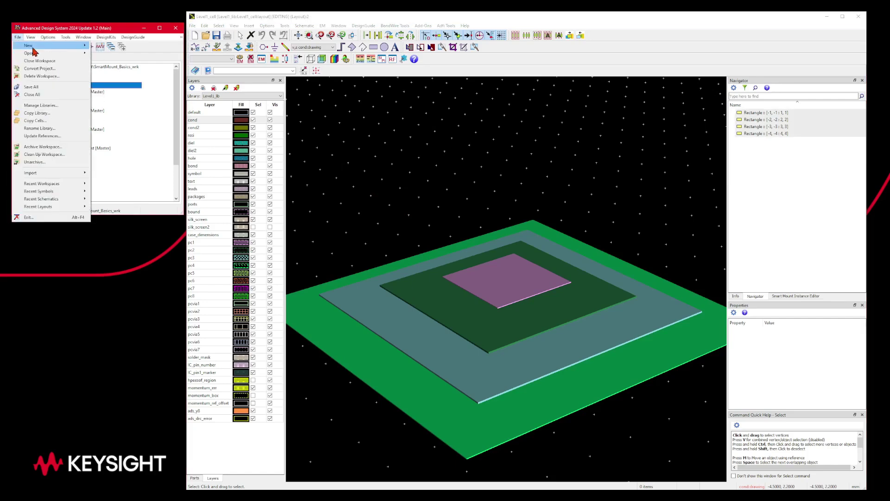
mouse_move(50, 50)
click(108, 53)
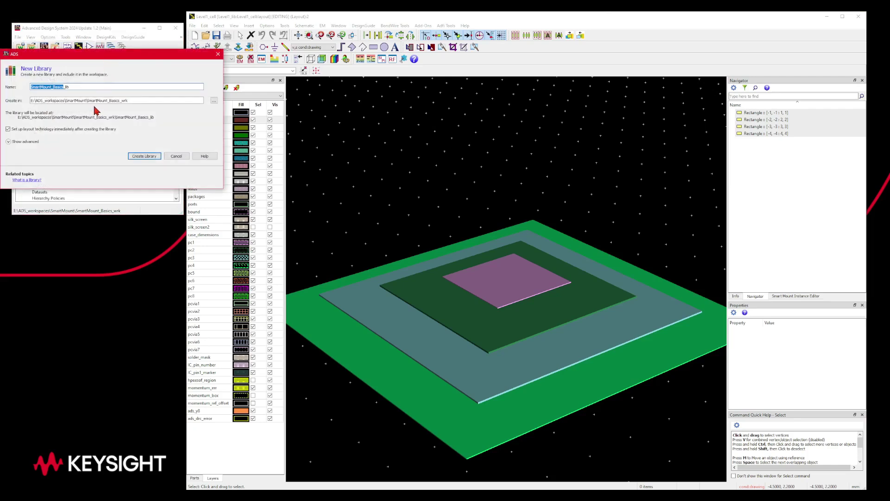
text(Lever)
key(Return)
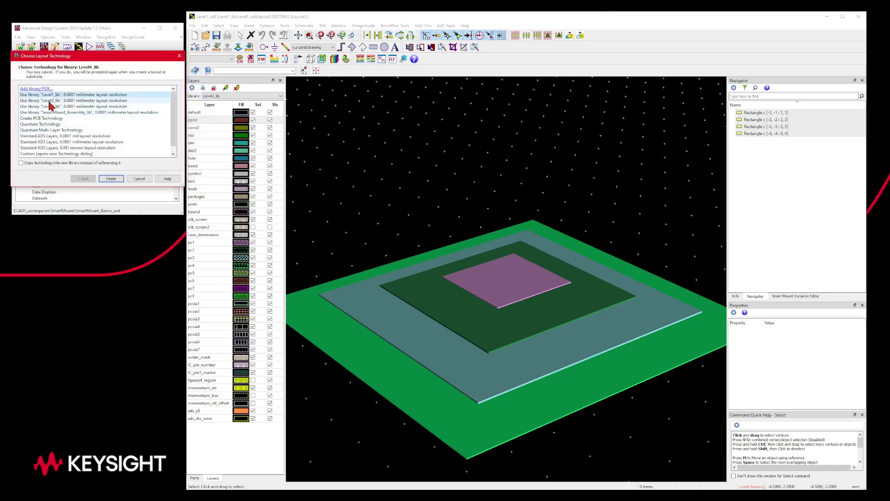
click(50, 142)
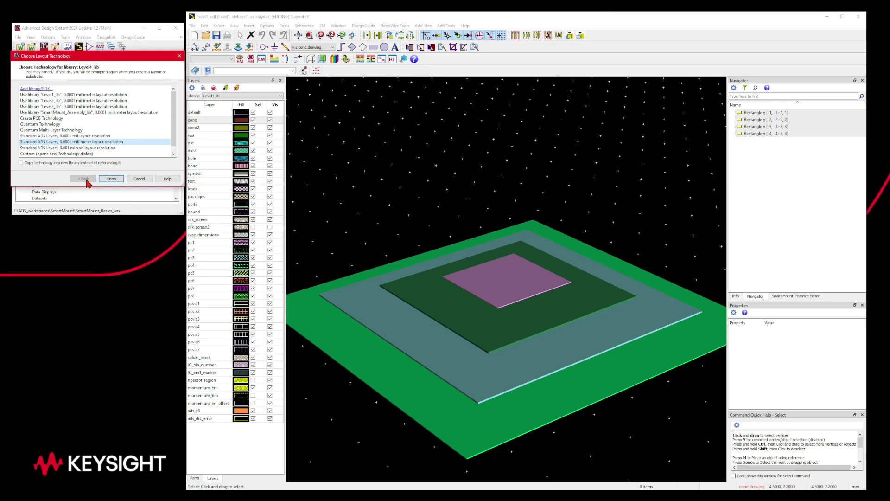
click(112, 180)
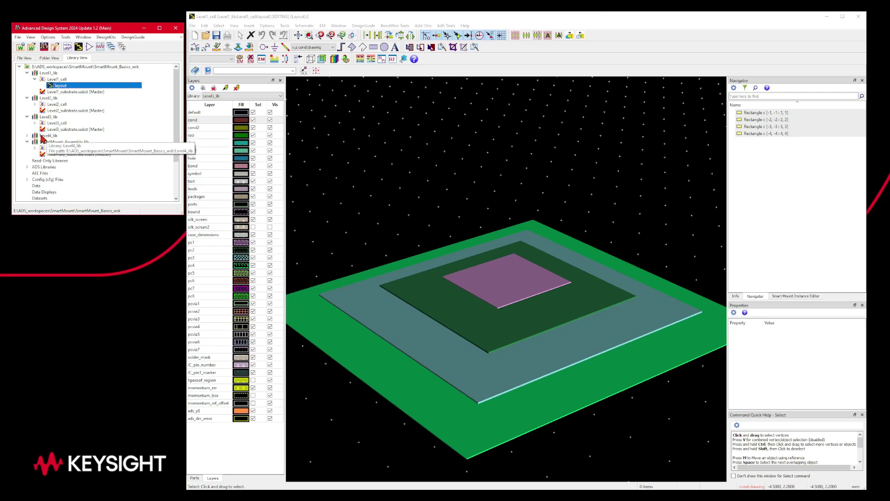
View the layer stackup of Level1_substrate in Level1_lib and close it without changes
click(56, 92)
double_click(59, 92)
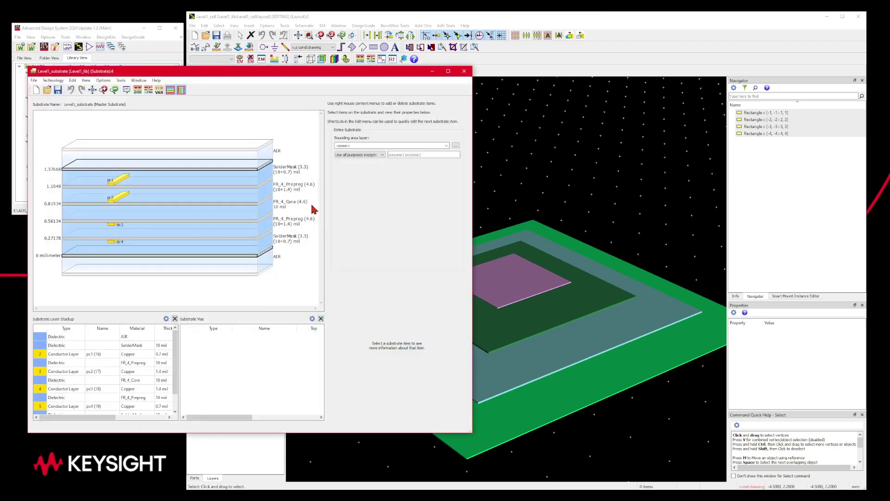
drag(241, 75, 399, 77)
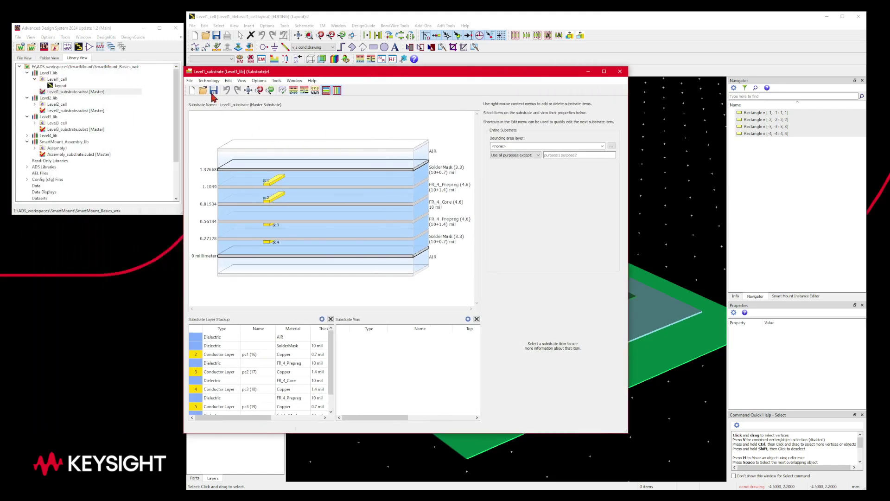
click(619, 71)
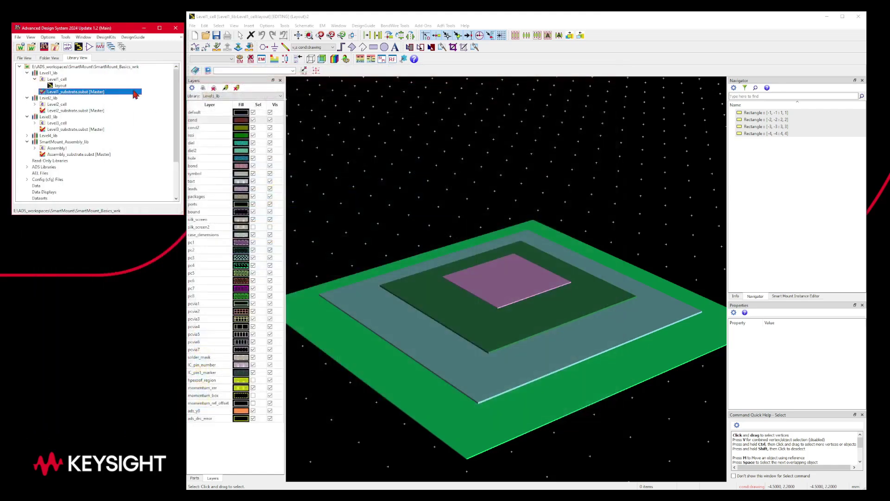
Copy the Level1_substrate file into Level4_lib under the name Level4_substrate and expand that library
right_click(62, 94)
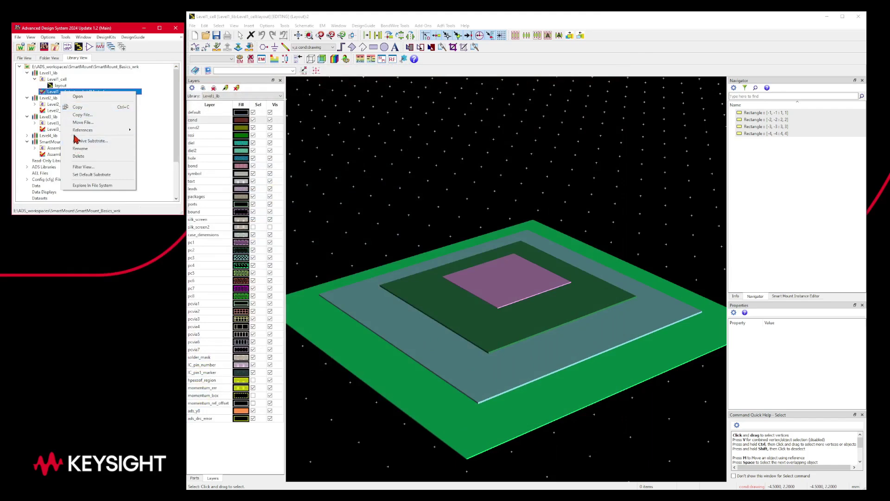
click(77, 116)
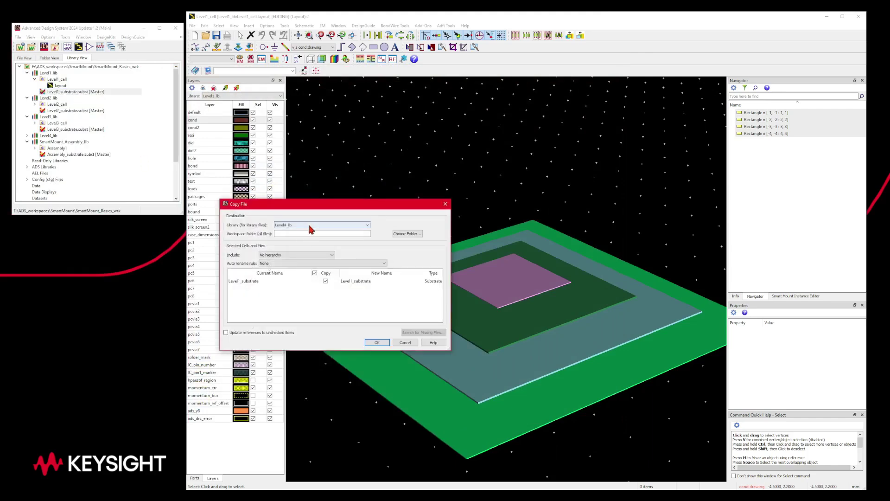
double_click(351, 282)
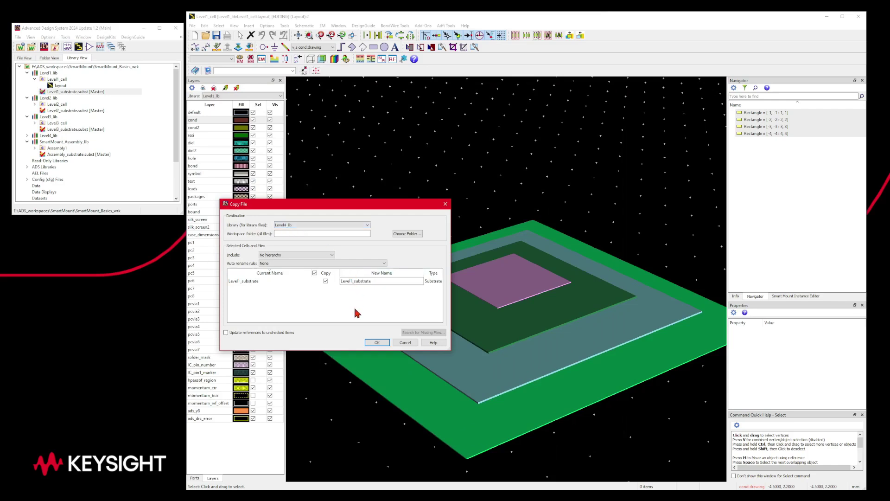
key(BackSpace)
text(4)
click(377, 342)
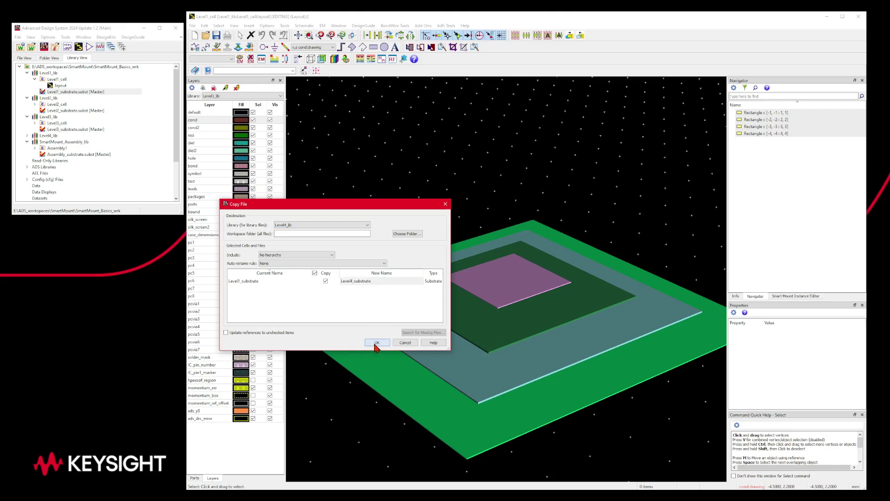
click(27, 135)
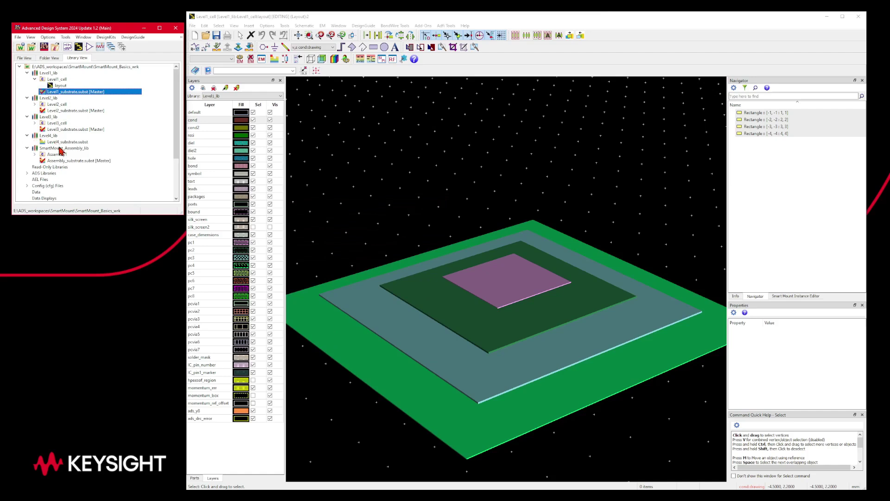
Create a master substrate for Level4_lib by copying the existing Level4_substrate, and save it
right_click(47, 138)
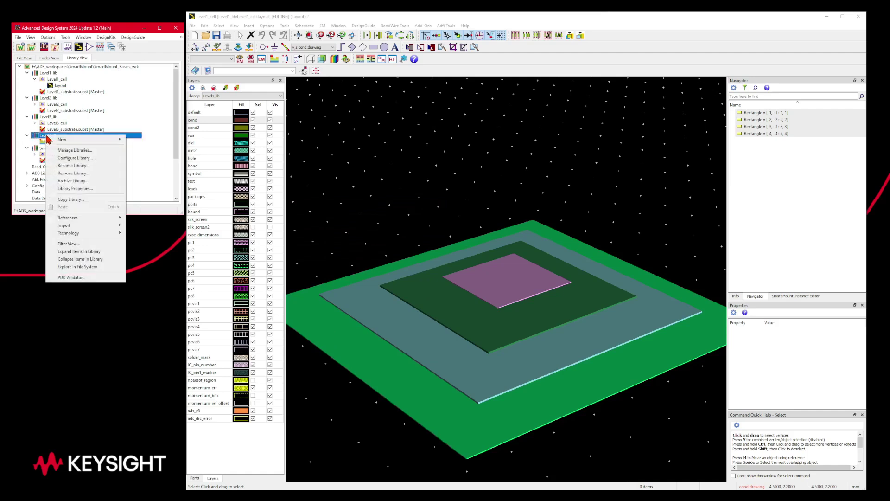
mouse_move(73, 235)
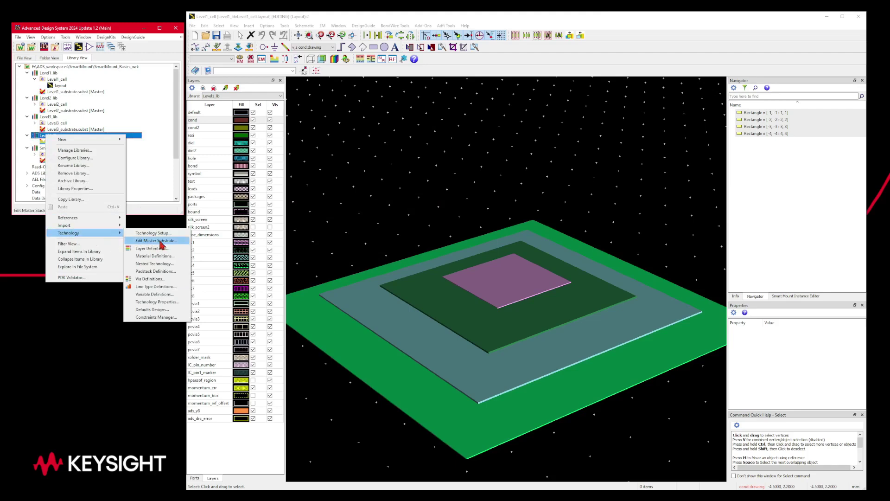
click(160, 242)
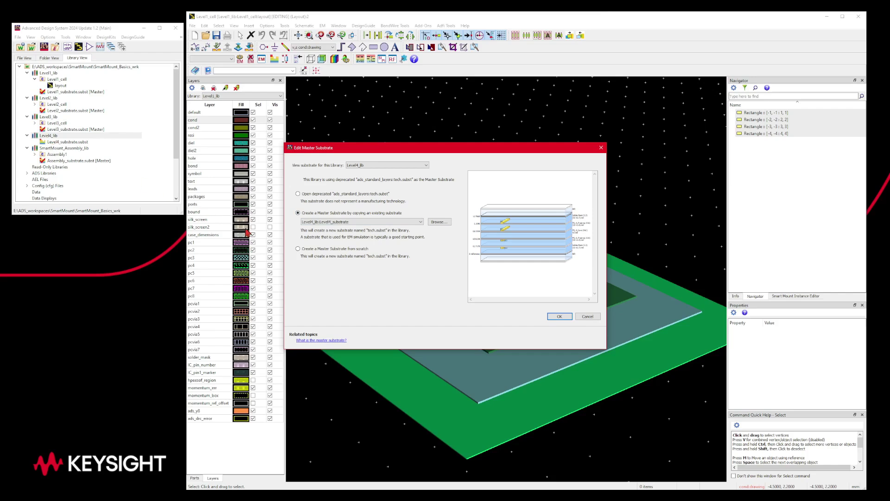
click(559, 317)
click(564, 317)
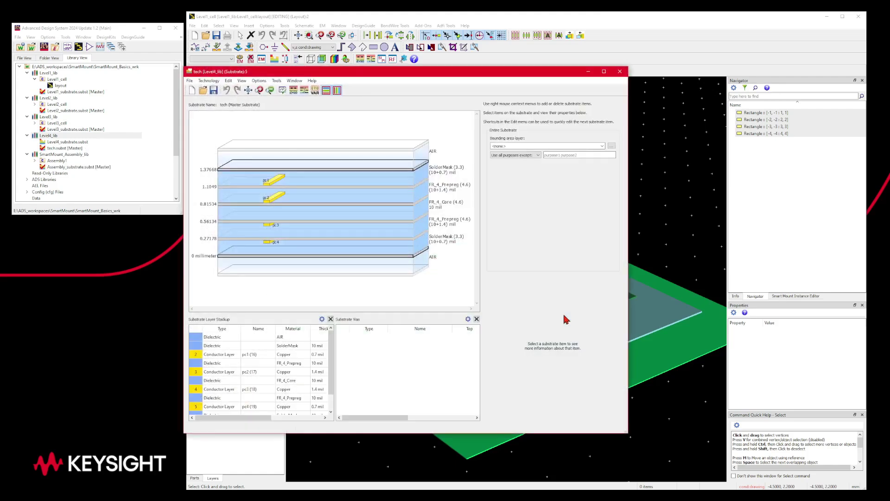
click(214, 91)
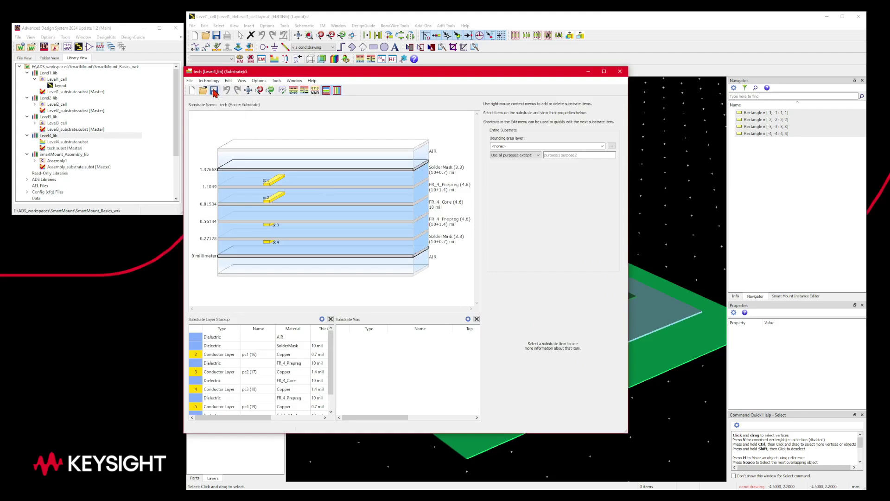
click(620, 72)
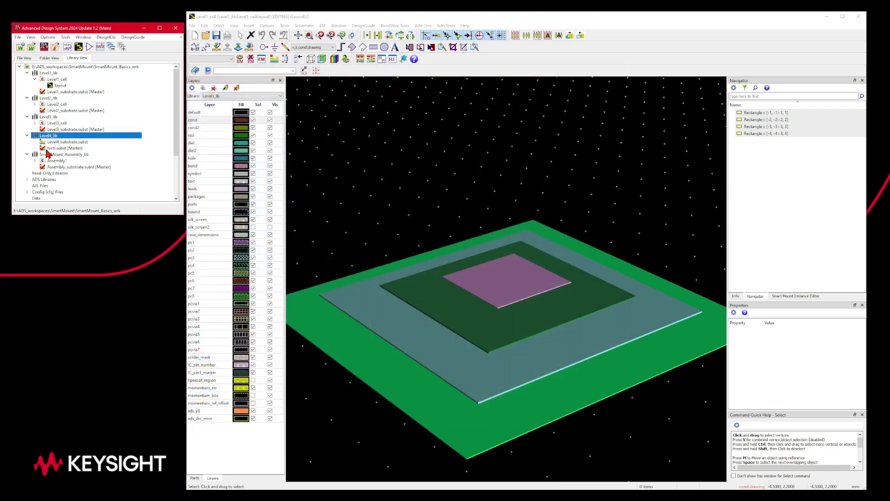
Choose Level4_substrate as the different substrate to use as the master substrate of Level4_lib
mouse_move(54, 152)
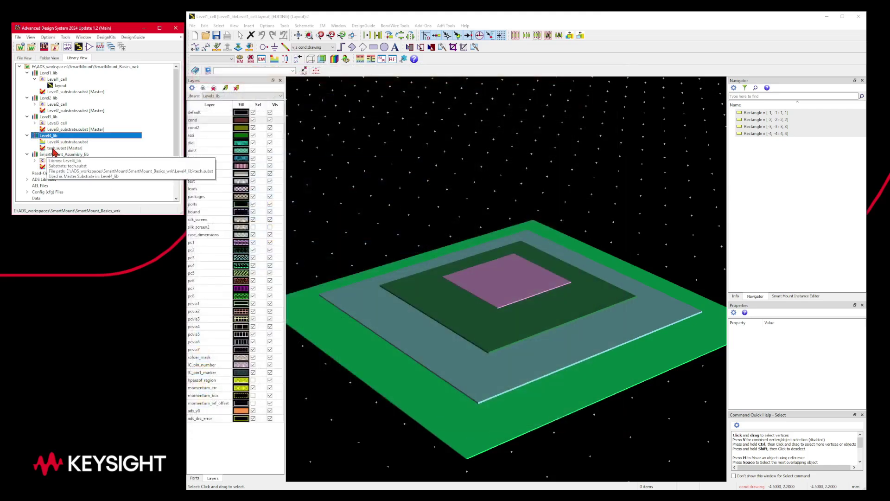
right_click(52, 140)
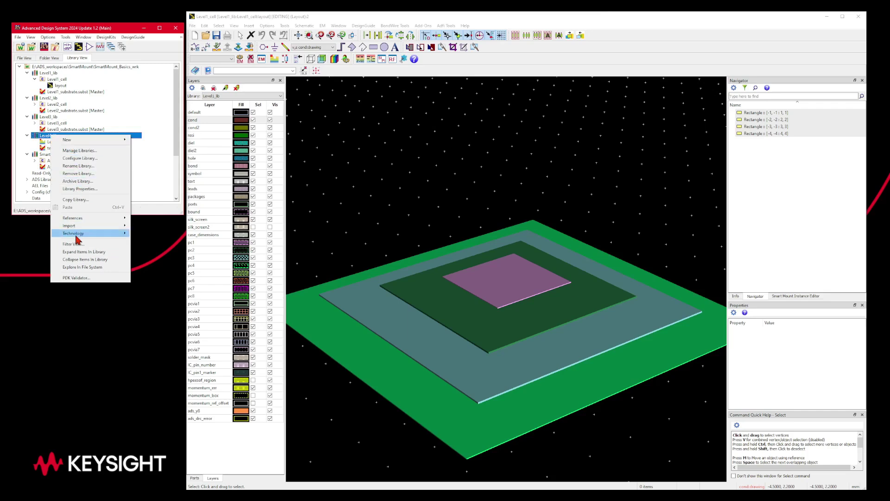
mouse_move(77, 239)
click(154, 242)
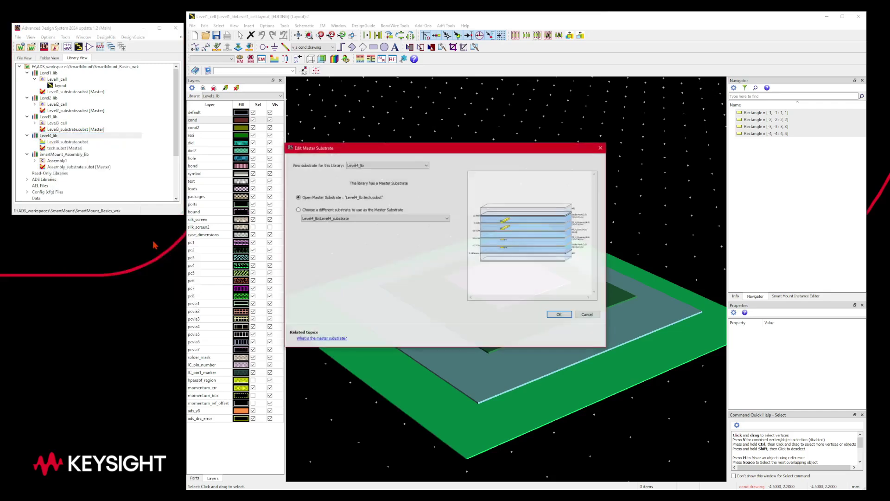
click(305, 211)
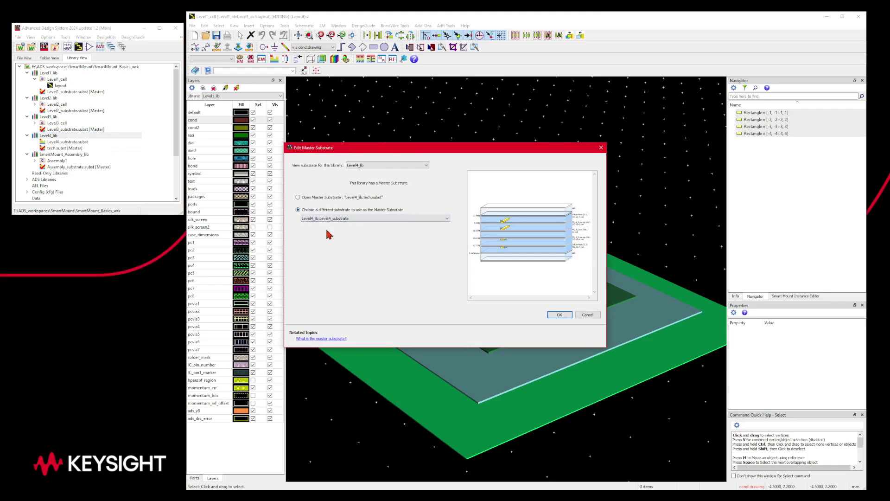
click(559, 315)
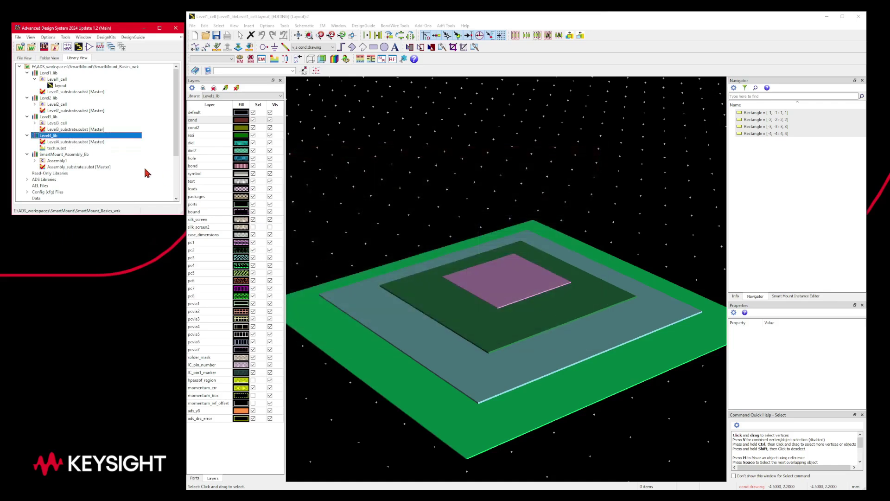
Delete the leftover tech.subst substrate from Level4_lib
click(49, 148)
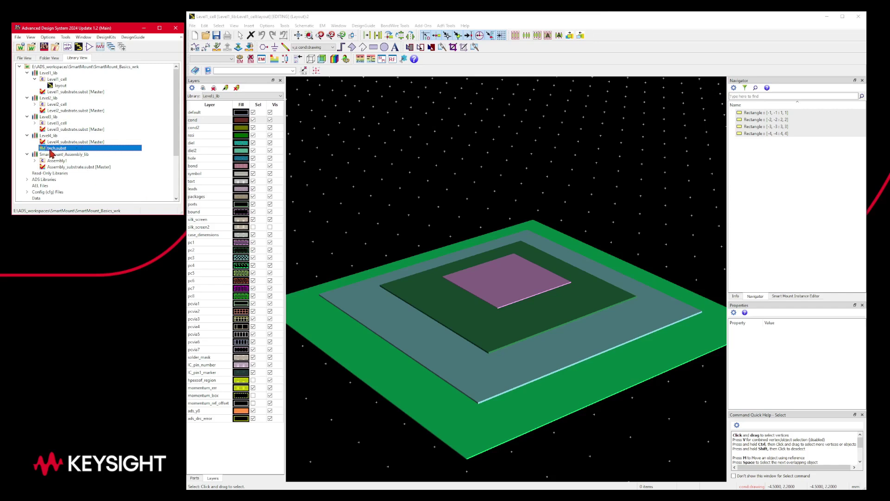
key(Delete)
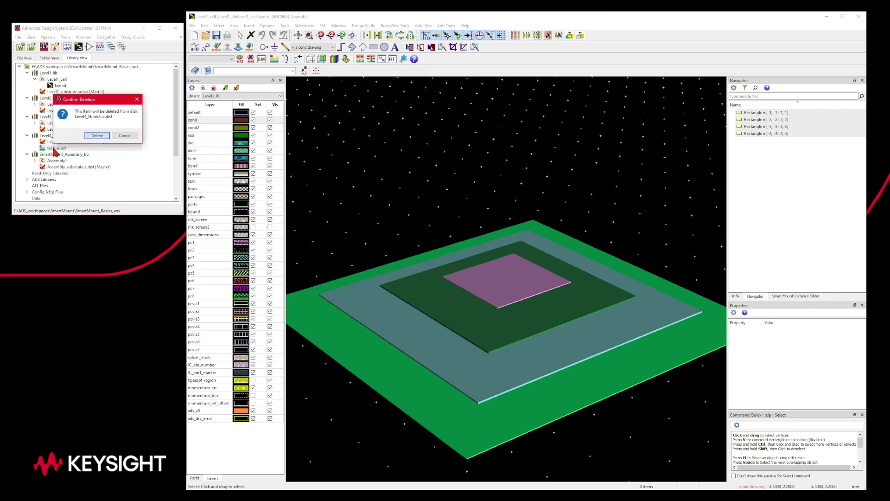
click(97, 135)
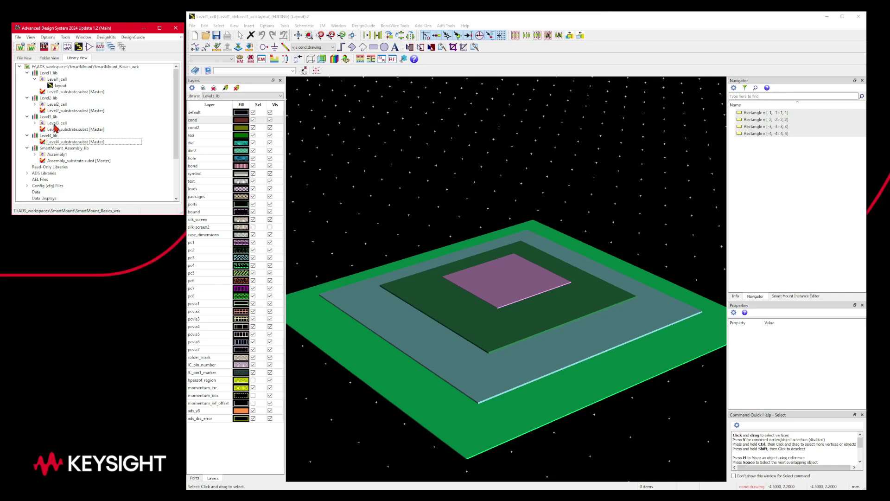
In Level4_lib's nested technology, set the Smart Mount subtype to Bottom Mount and enable automatic smart mount proxy pcells for all designs
right_click(44, 135)
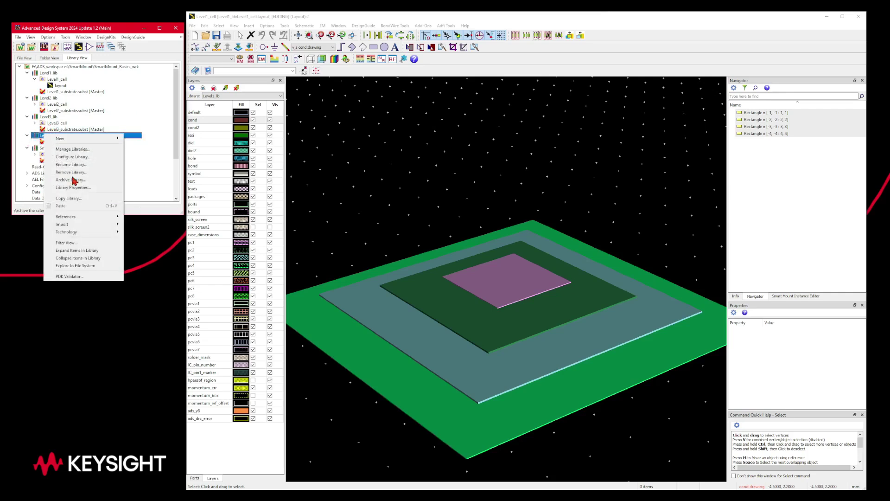
mouse_move(78, 235)
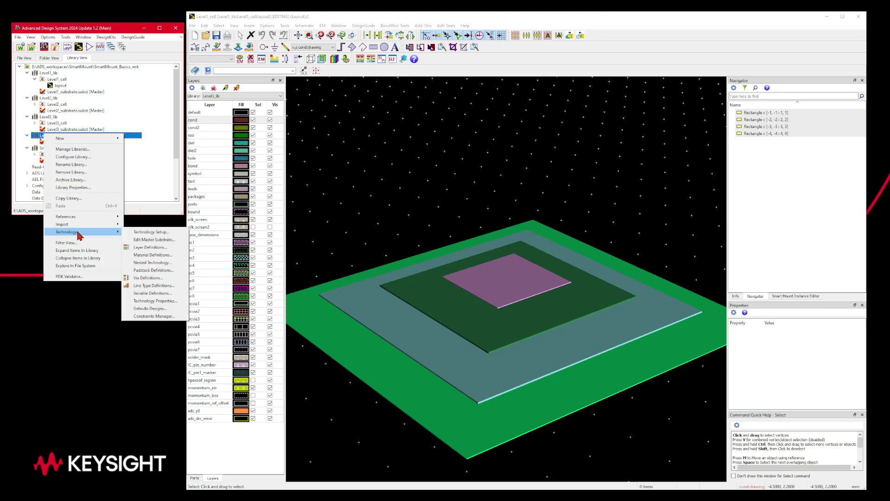
click(152, 262)
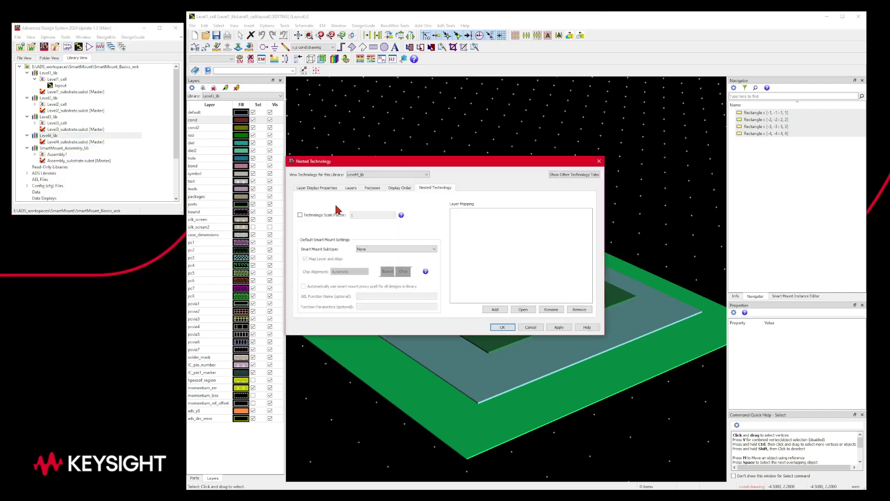
click(413, 250)
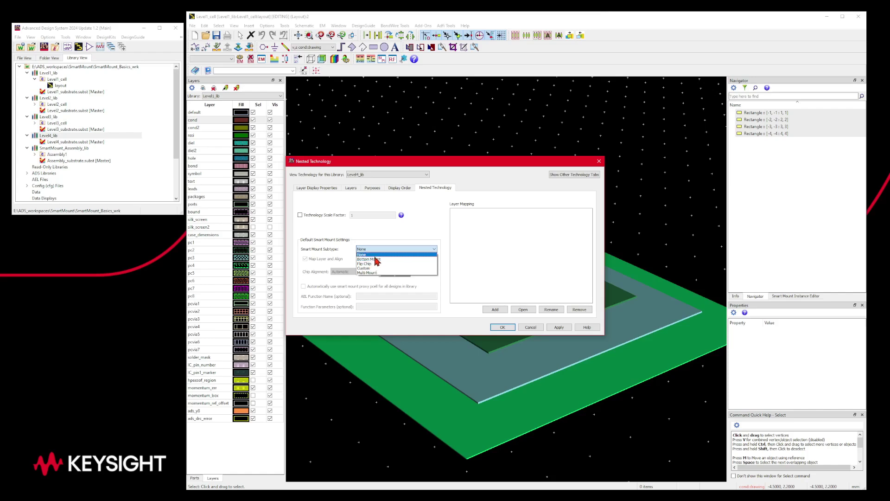
click(383, 259)
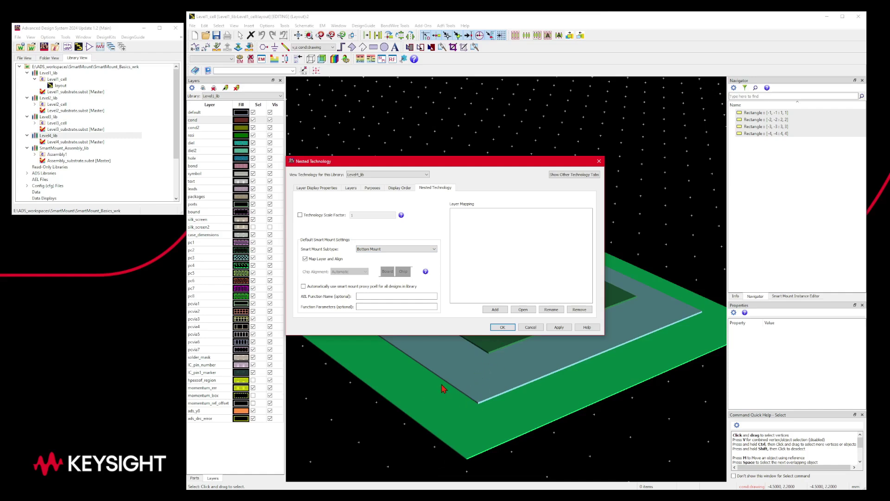
click(303, 286)
click(502, 328)
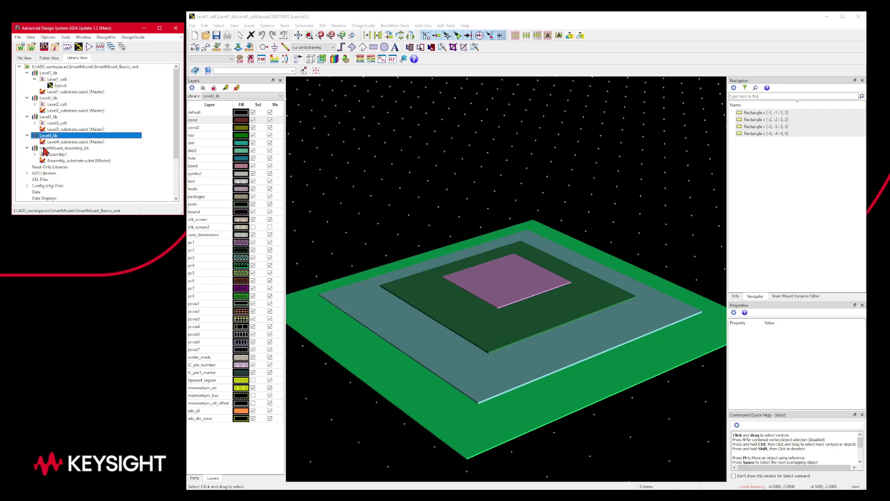
Copy Level1_cell from Level1_lib into Level4_lib under the new name Level4_cell
right_click(56, 78)
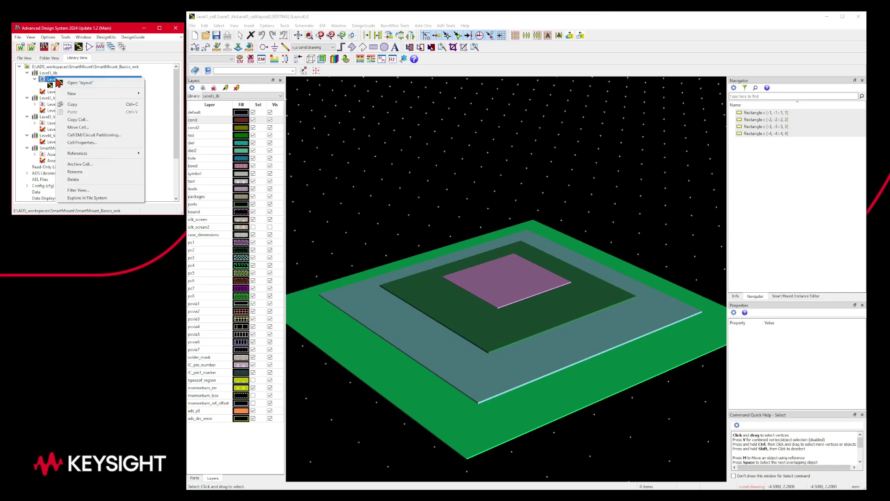
click(77, 119)
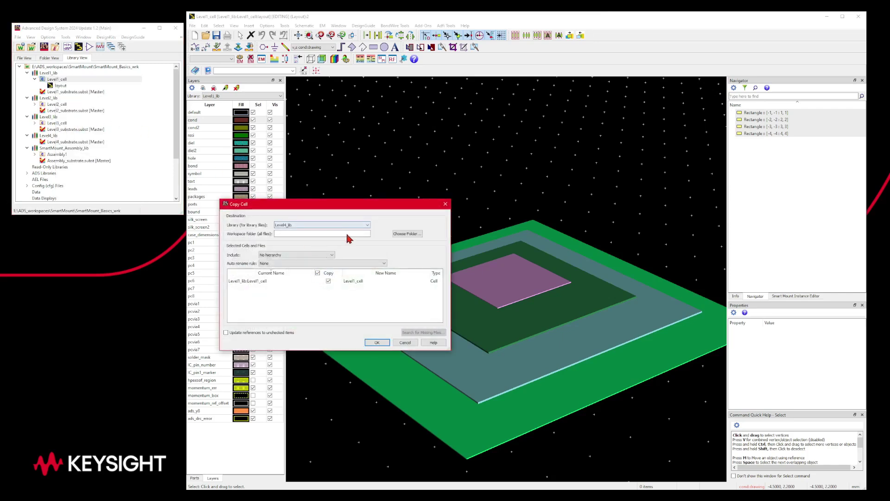
click(354, 283)
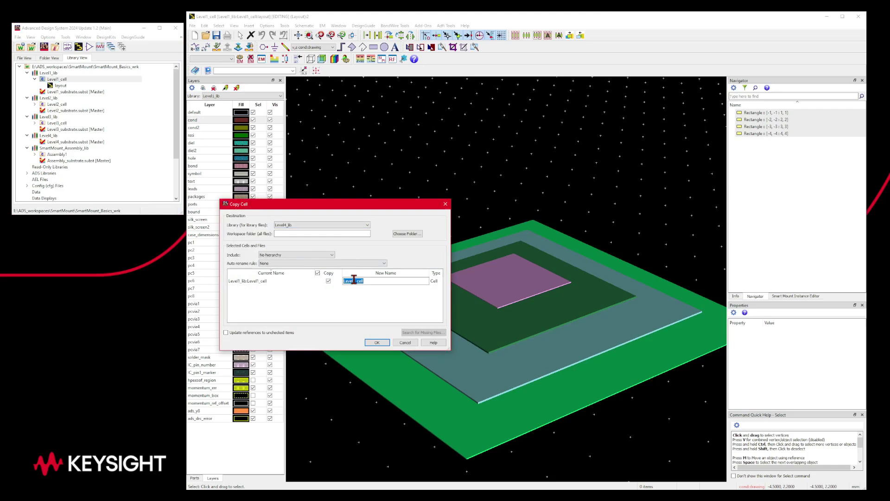
click(355, 282)
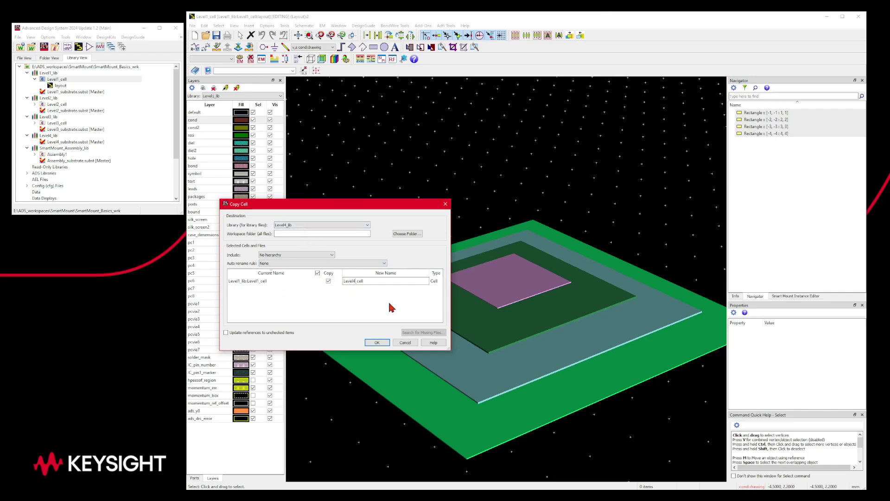
click(377, 342)
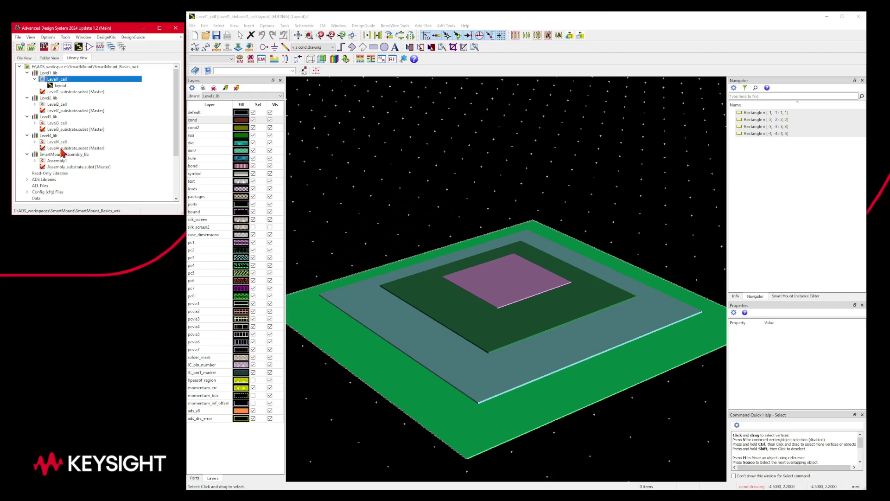
Open the Level4_lib master substrate and check which interfaces are set as its top and bottom interface
mouse_move(62, 152)
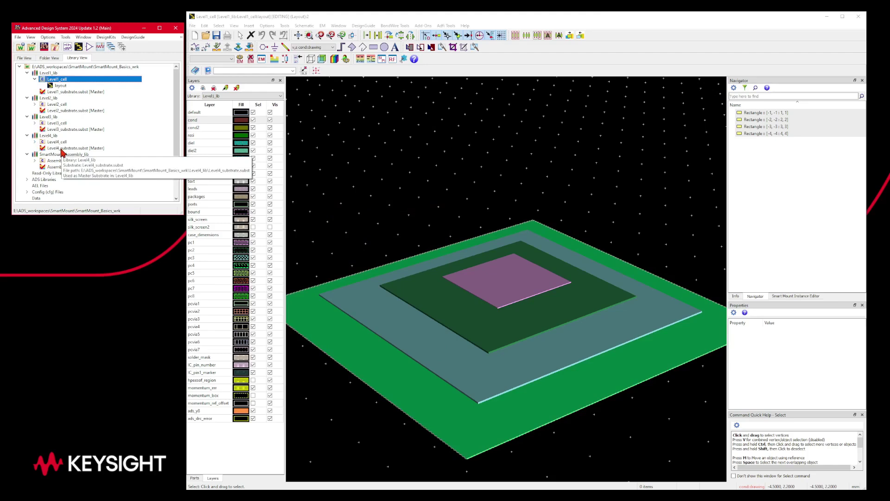
double_click(61, 148)
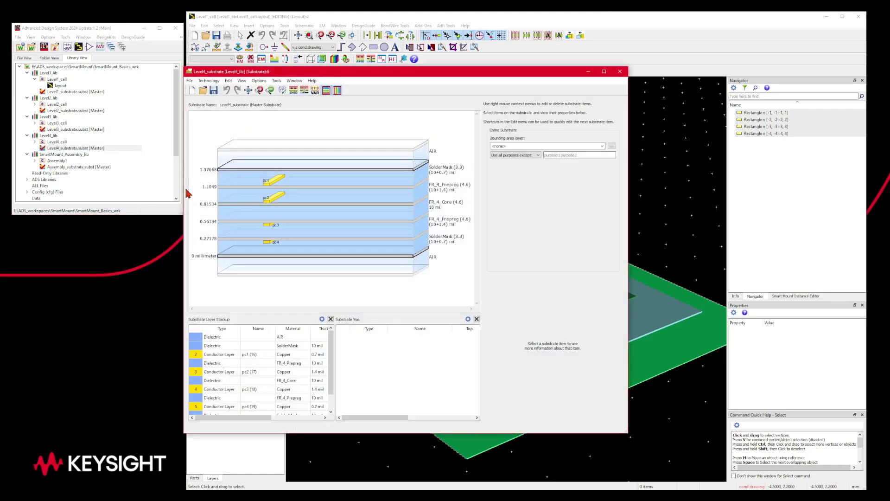
click(292, 170)
right_click(293, 170)
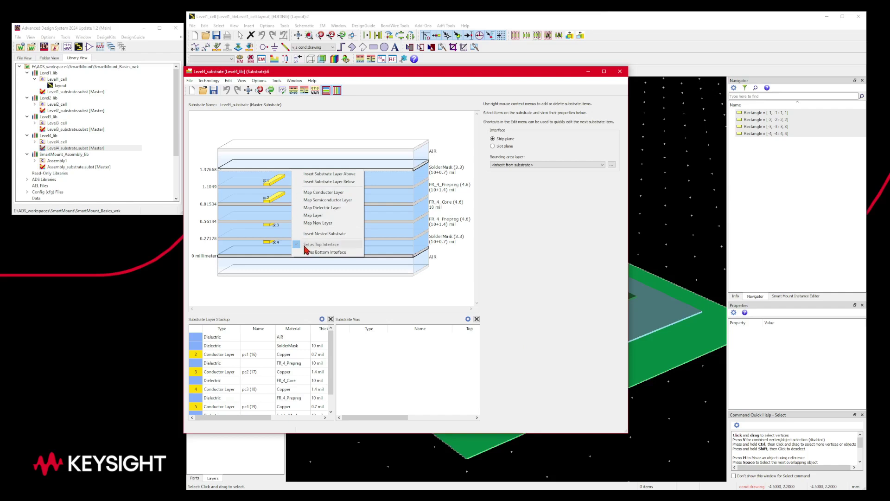
right_click(274, 256)
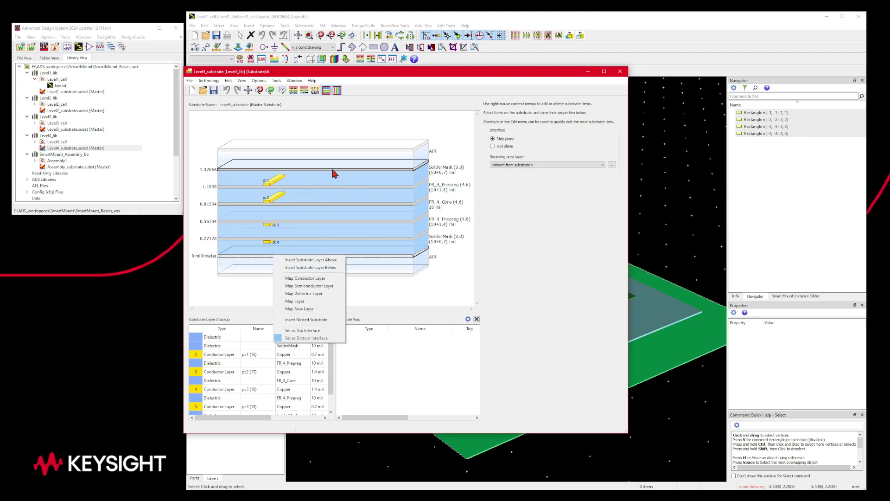
click(324, 182)
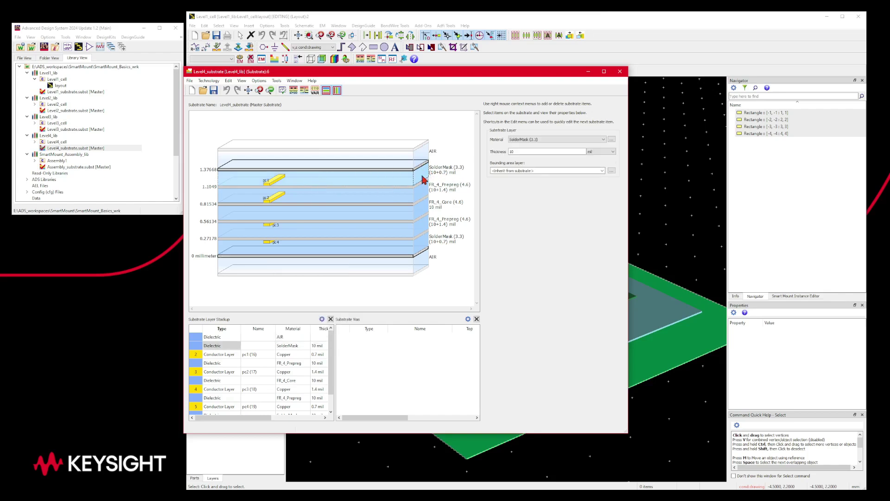
Try the interface beneath the upper solder mask as the top interface, and restore the solder mask's upper surface as top interface
right_click(330, 188)
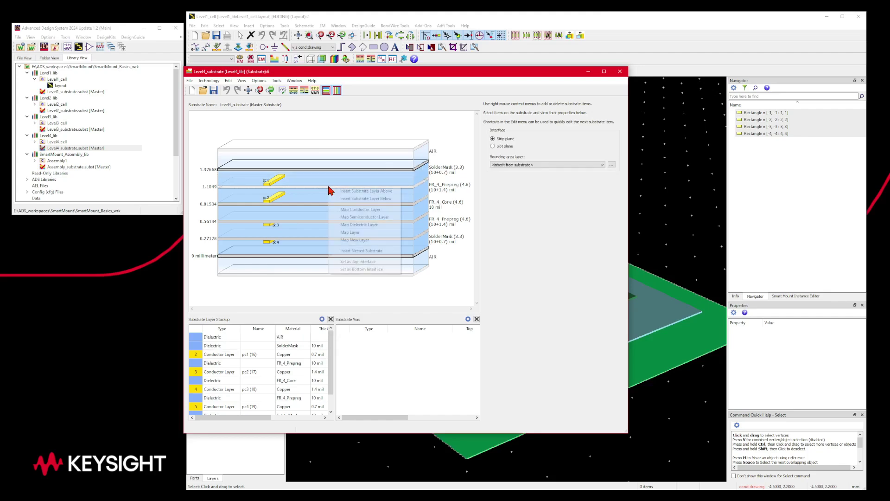
click(348, 263)
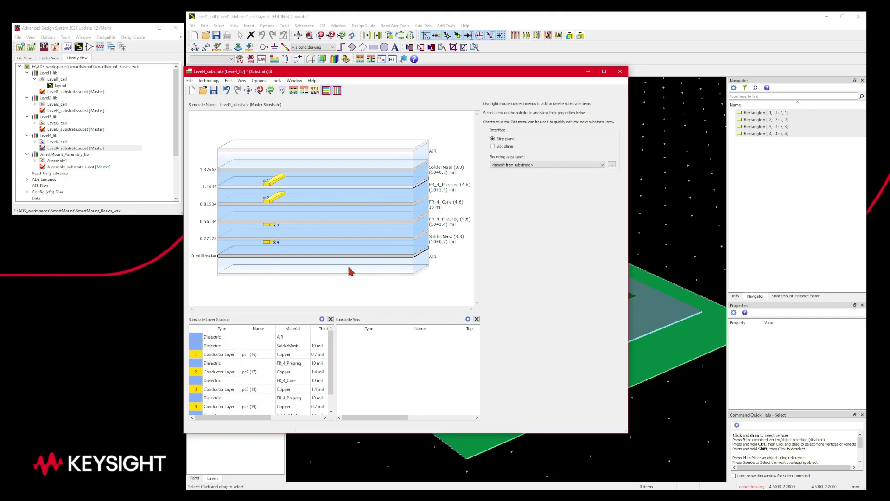
right_click(301, 171)
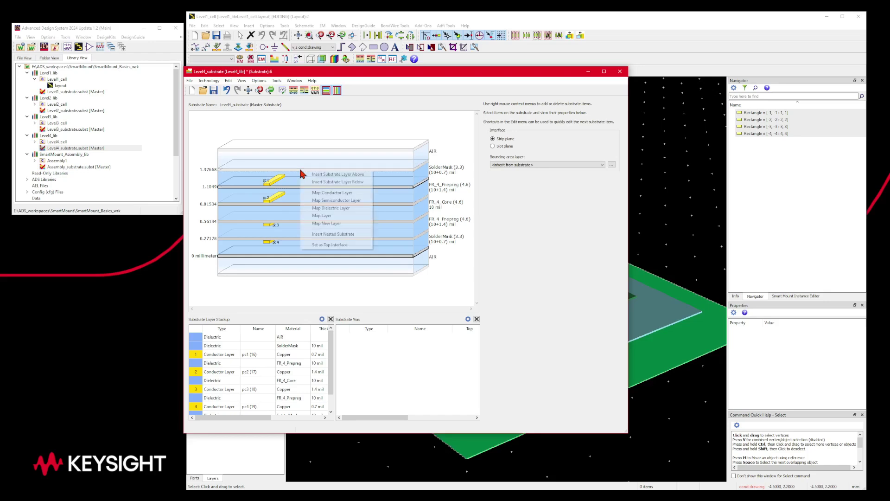
click(325, 246)
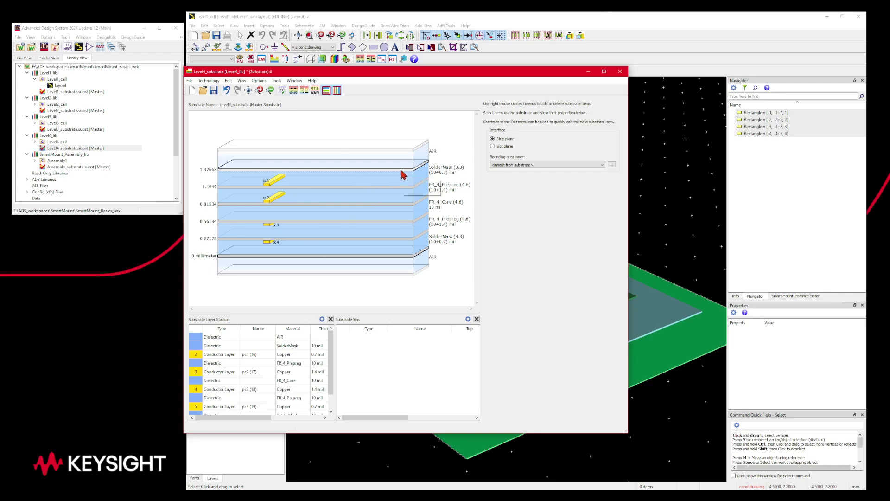
Save and close the Level4_substrate, and close the open Level1_cell layout window
click(213, 90)
click(620, 72)
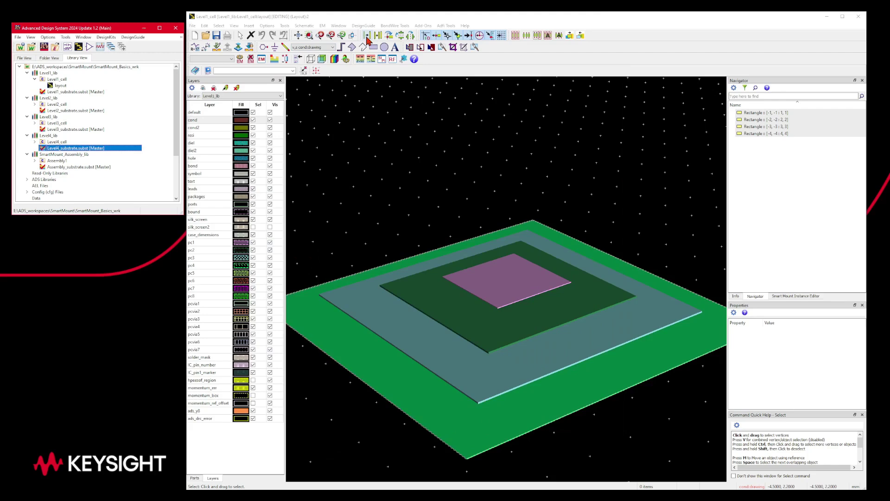
click(859, 19)
click(859, 17)
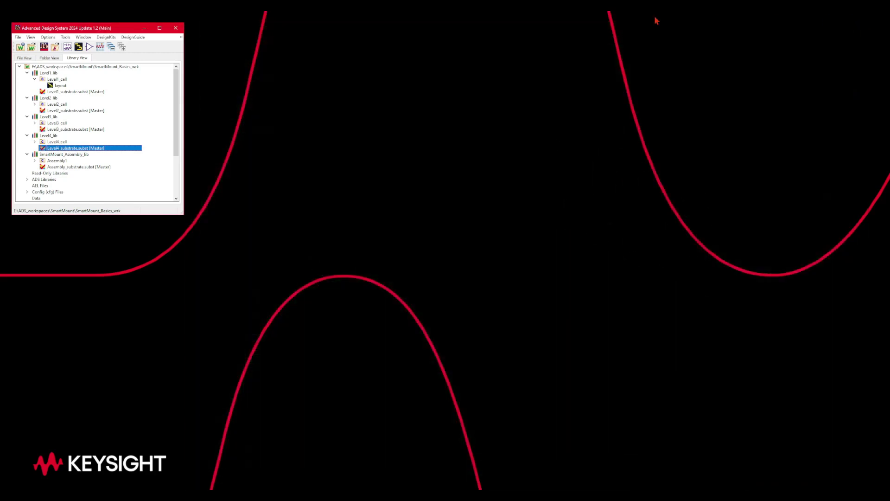
Review the default smart mount settings in SmartMount_Assembly_lib's nested technology
click(51, 155)
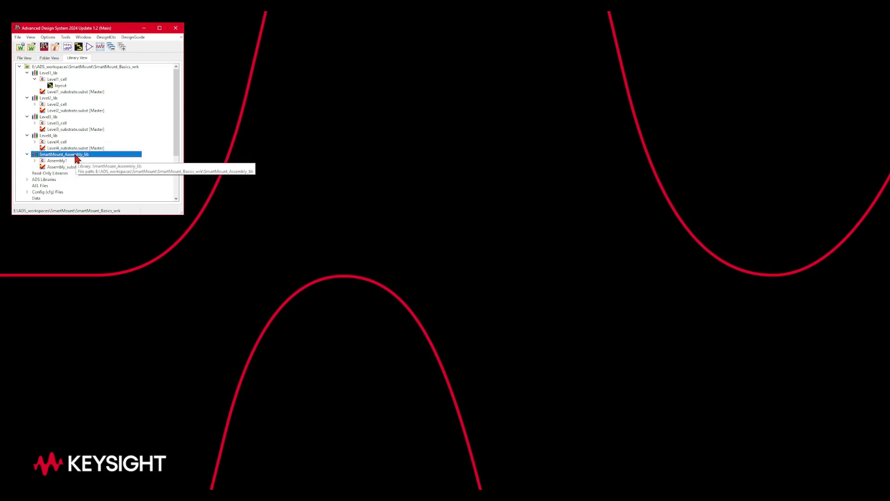
right_click(76, 158)
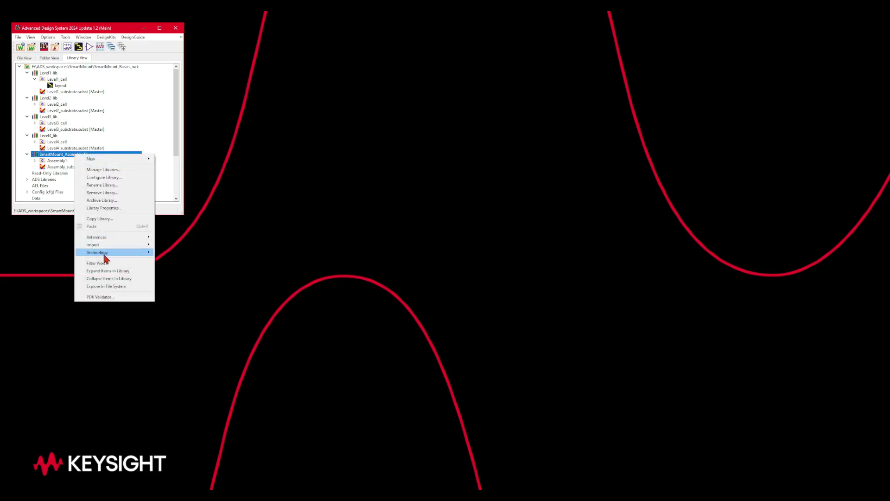
mouse_move(111, 255)
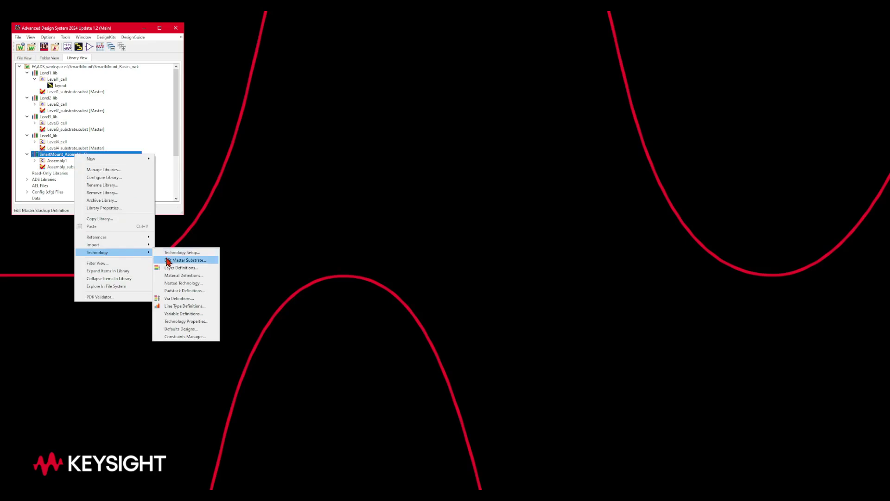
click(175, 283)
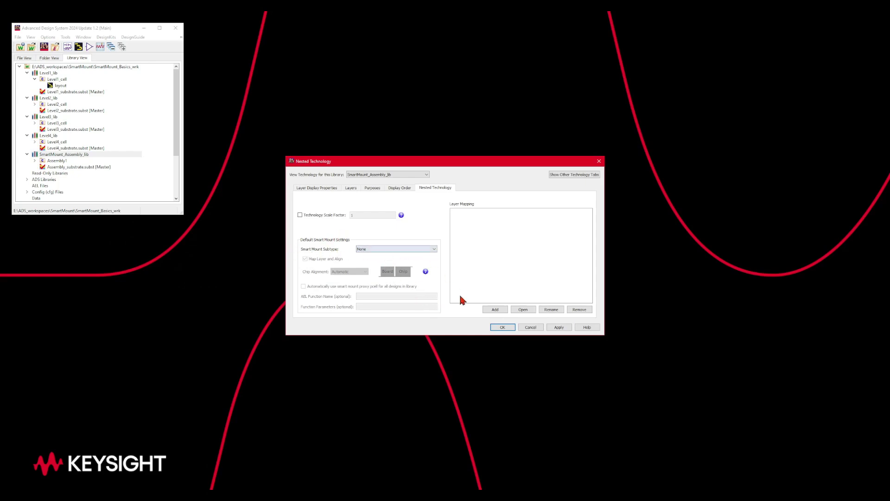
click(503, 328)
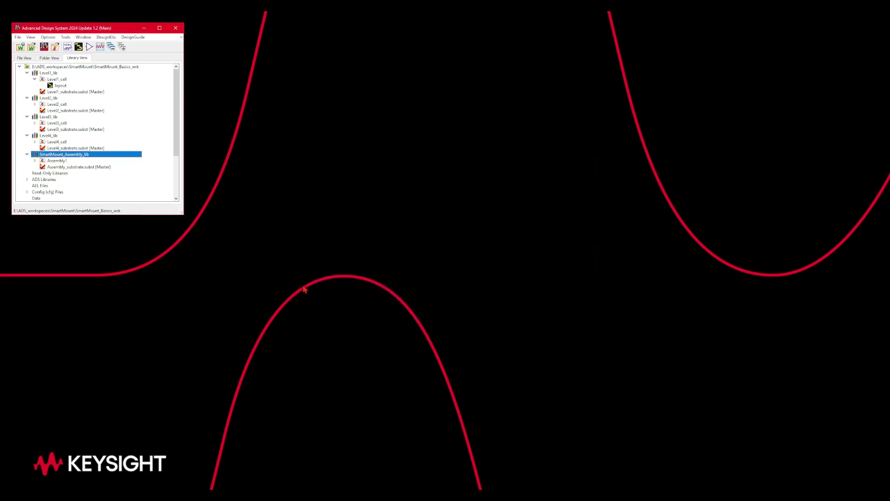
Open the Assembly1 layout of SmartMount_Assembly_lib and examine its stacked conductor layers in 3D
click(35, 161)
double_click(58, 167)
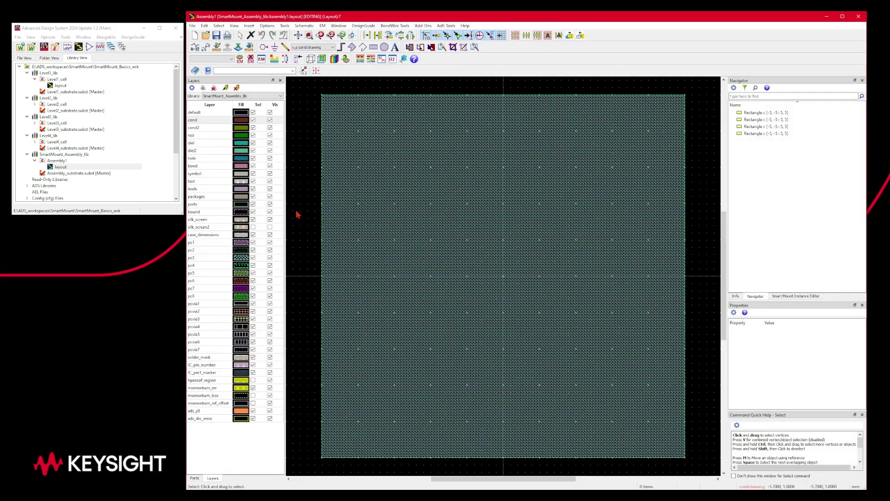
key(ctrl+3)
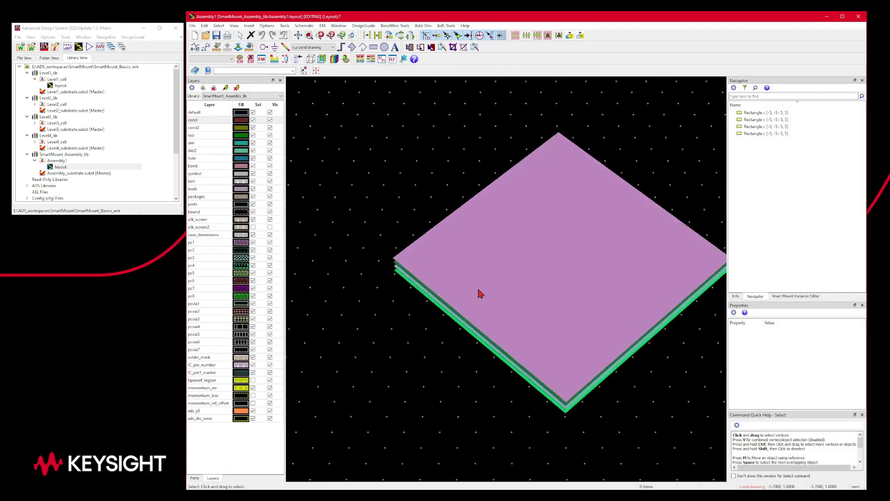
middle_drag(543, 313, 553, 278)
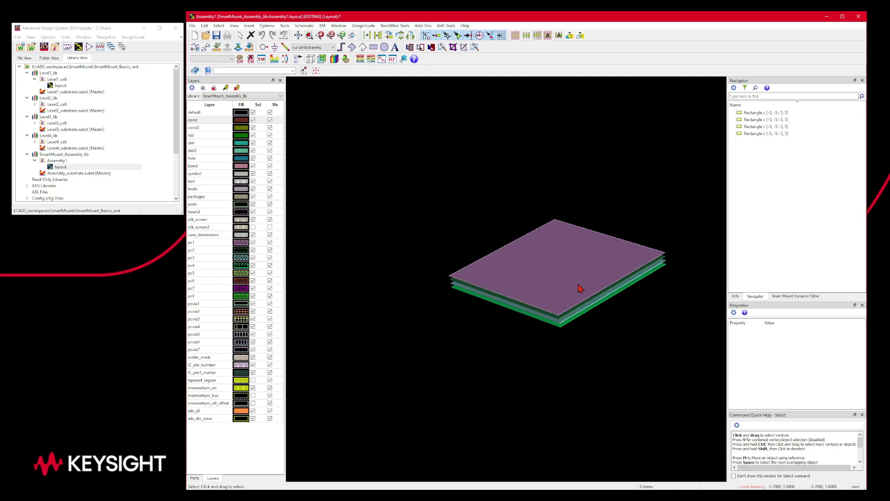
scroll(581, 288, up, 2)
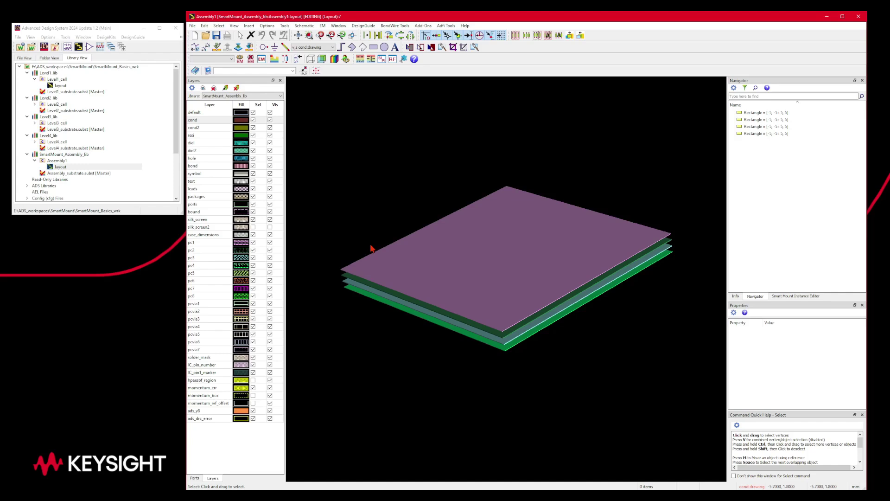
key(ctrl+3)
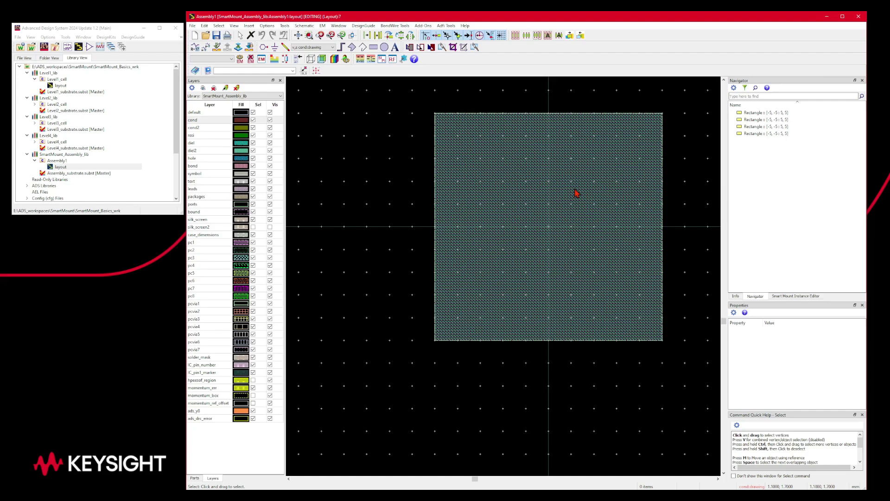
Place one instance of the Level1_cell layout at the origin (0, 0) of the Assembly1 layout
click(57, 86)
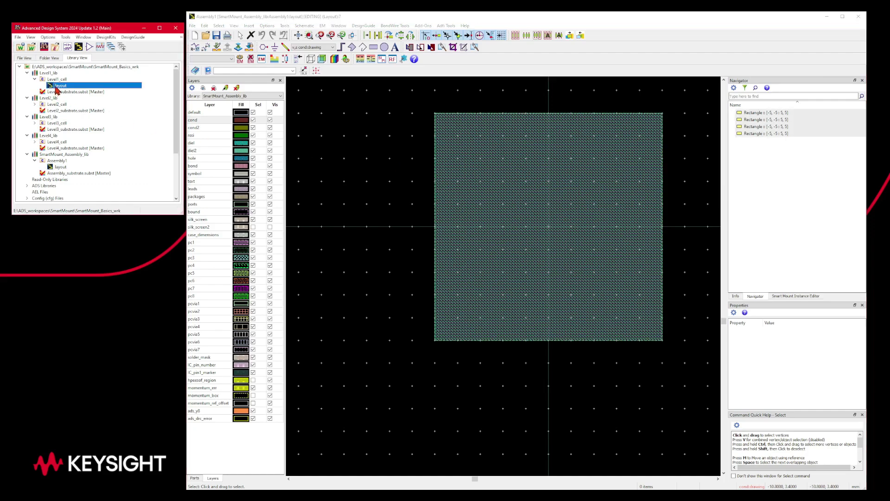
drag(57, 87, 549, 234)
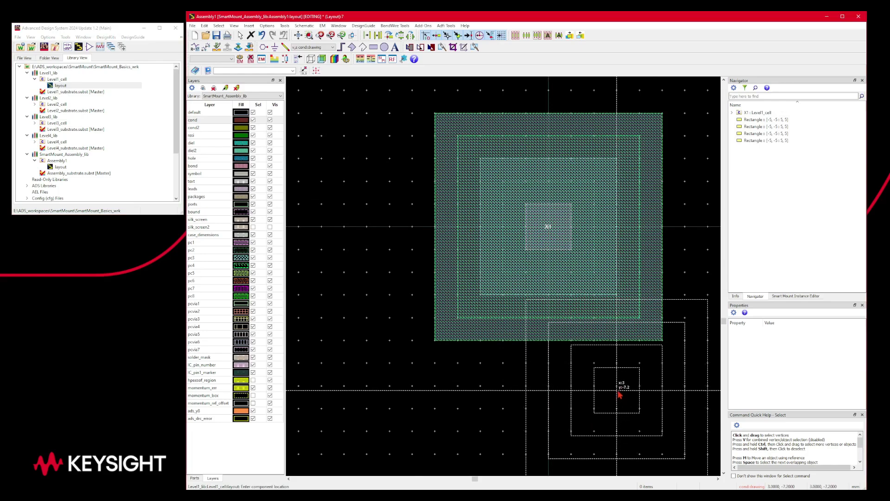
key(Escape)
scroll(532, 265, up, 1)
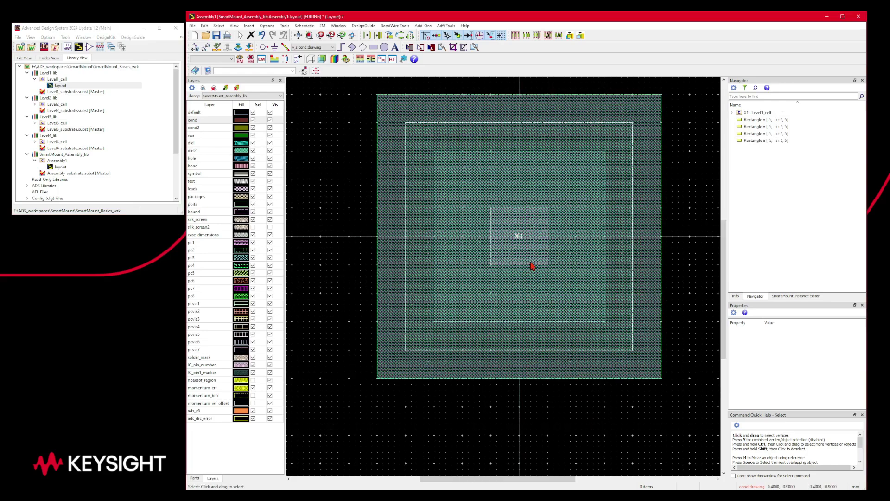
scroll(538, 214, down, 1)
scroll(503, 292, up, 1)
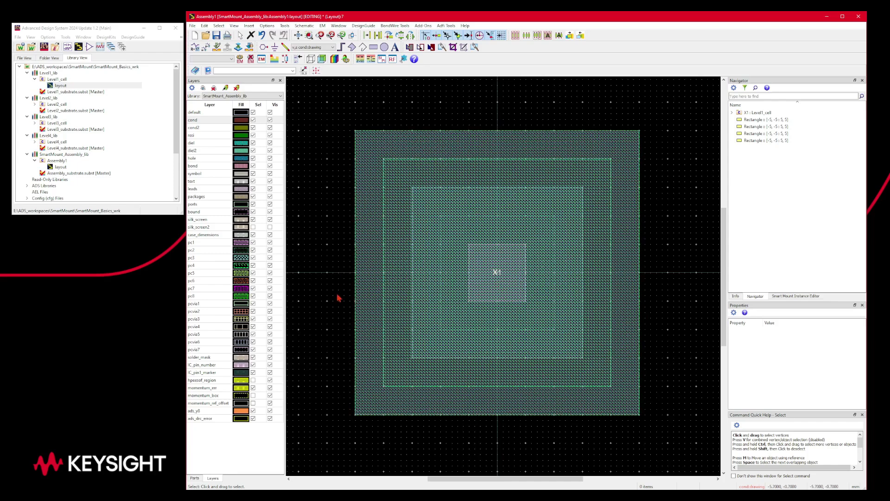
Set the mount layer of the placed Level1_cell instance to pc1 (16), working in the 3D view of Assembly1
key(3)
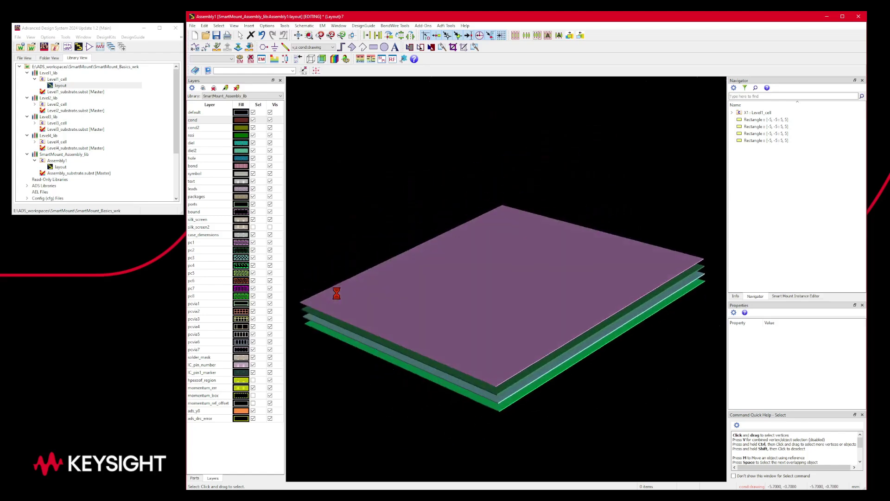
scroll(507, 337, up, 3)
drag(506, 338, 526, 328)
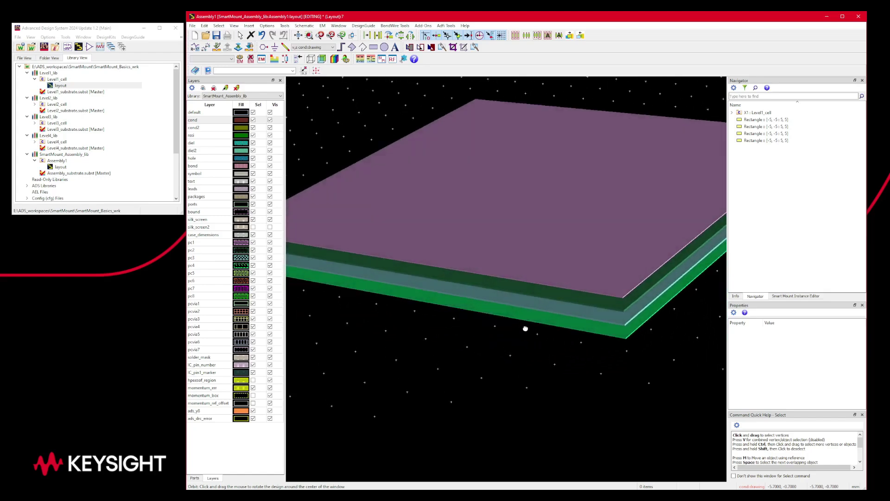
key(Escape)
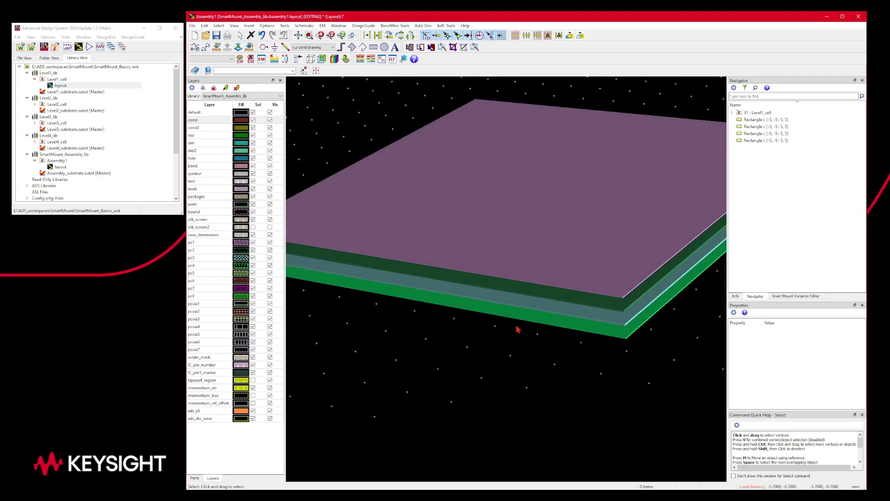
click(752, 113)
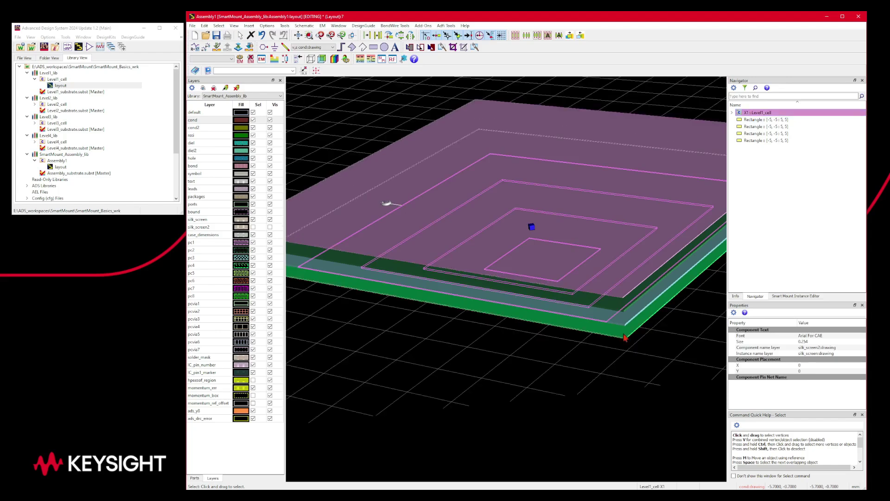
right_click(604, 325)
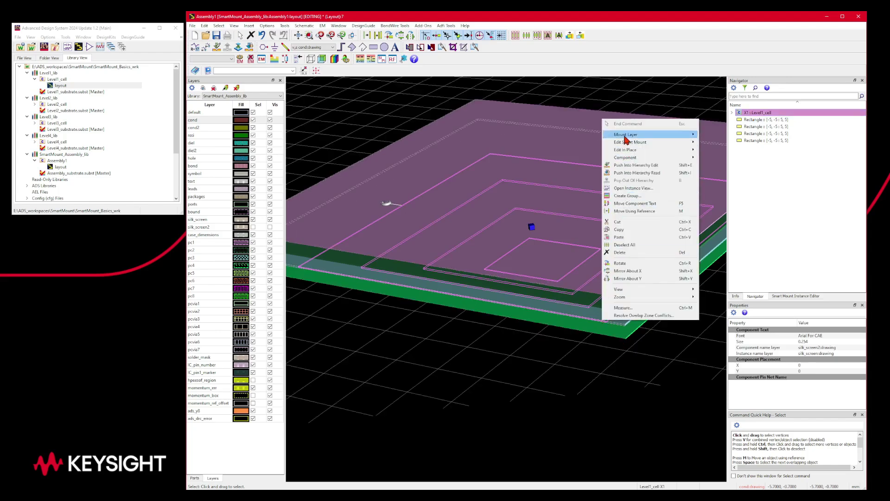
mouse_move(626, 139)
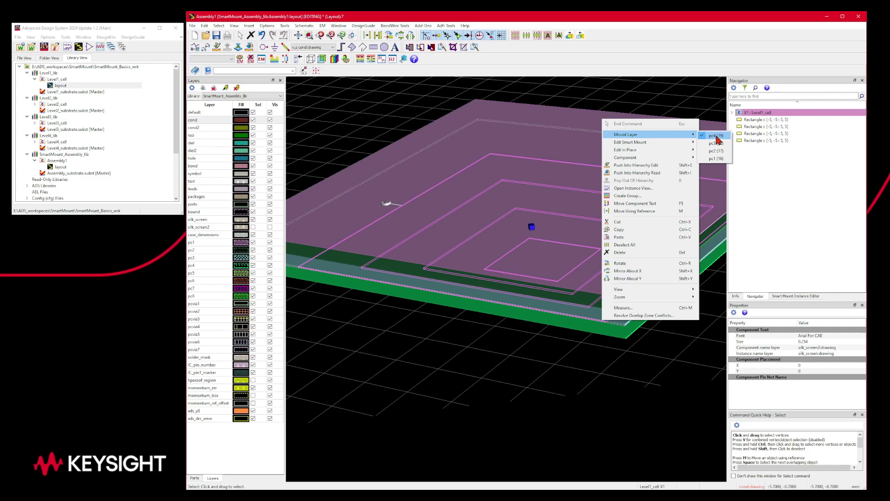
click(716, 159)
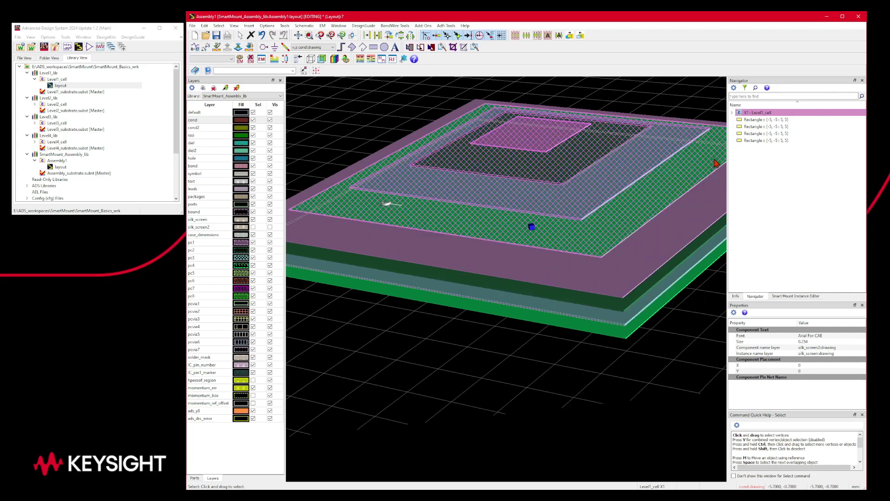
mouse_move(588, 358)
middle_down()
mouse_move(578, 318)
mouse_move(587, 345)
middle_up()
key(Escape)
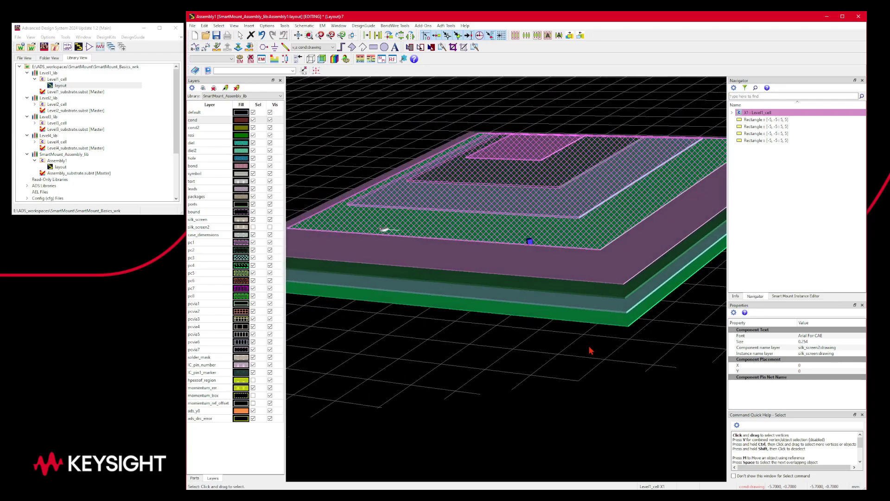
click(549, 326)
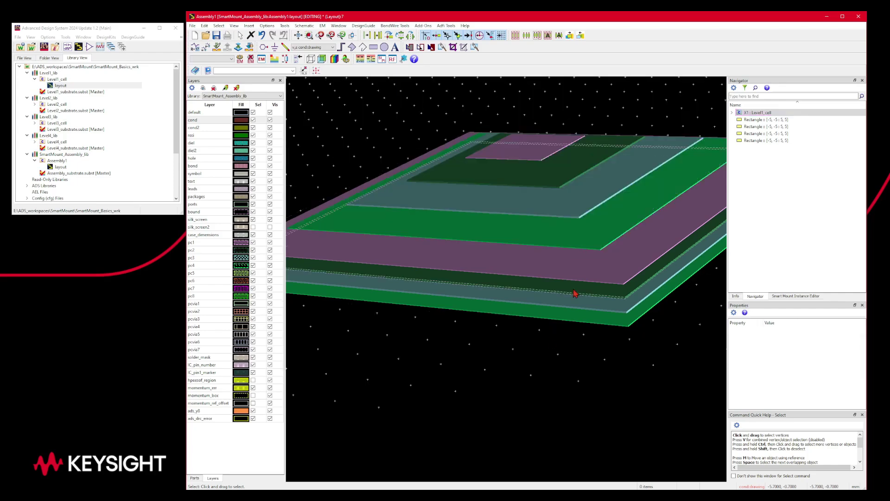
Place one instance of the Level2_cell layout at the origin (0, 0) of the Assembly1 layout
scroll(556, 273, down, 3)
middle_drag(535, 338, 535, 286)
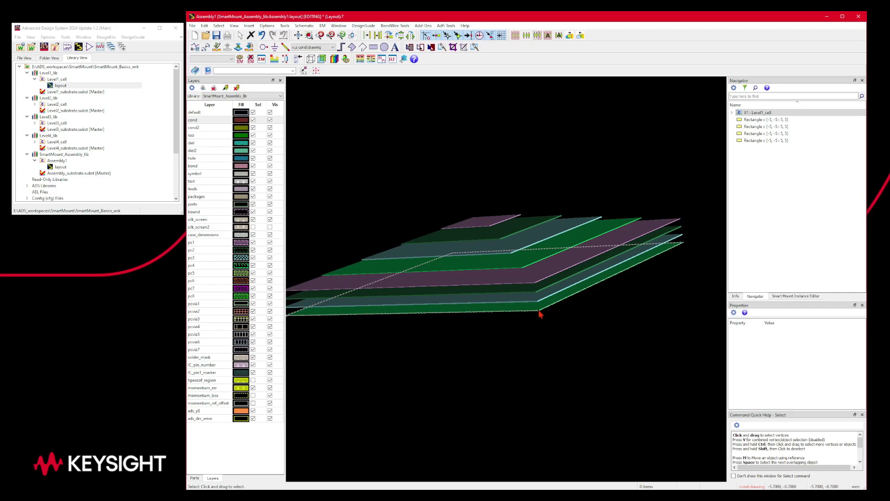
middle_drag(521, 325, 528, 348)
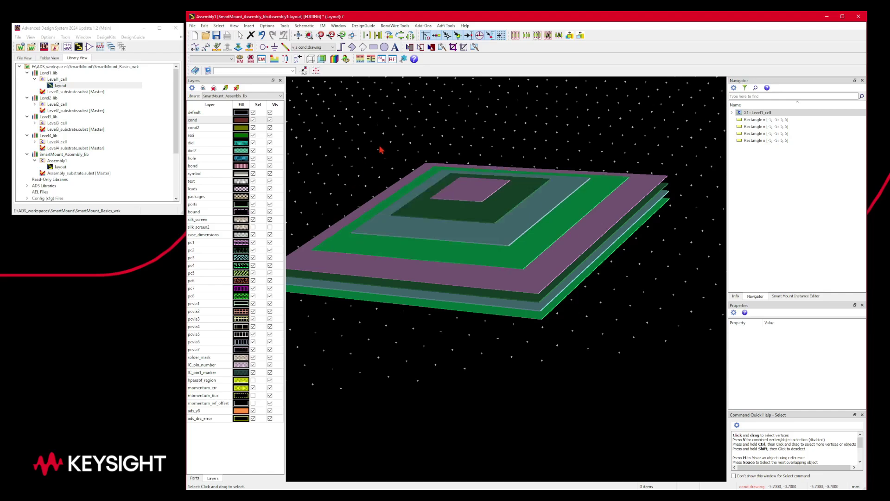
click(35, 104)
click(62, 111)
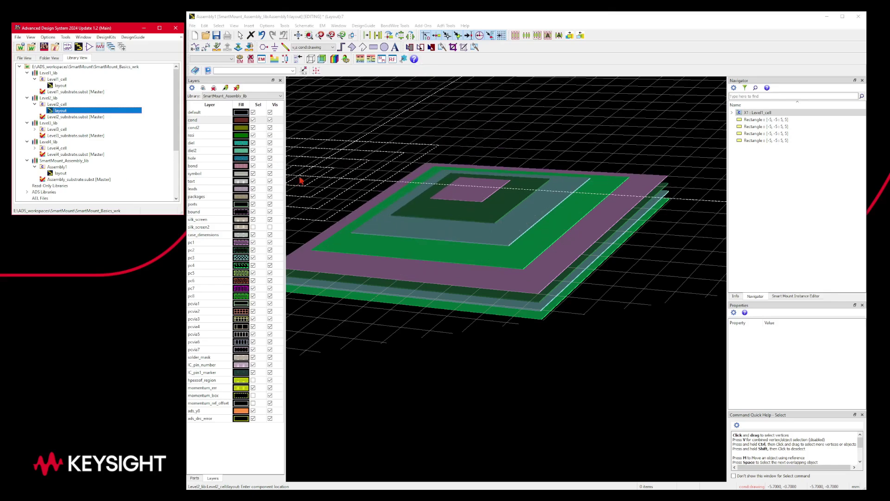
click(441, 25)
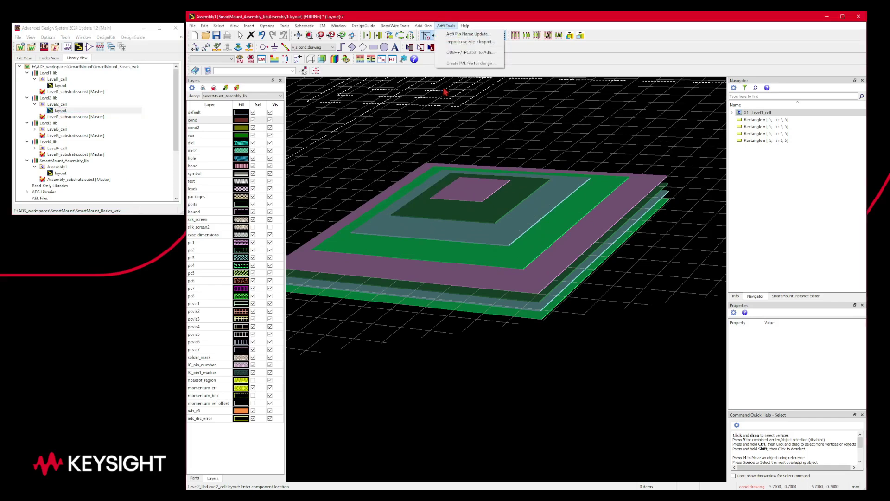
click(371, 137)
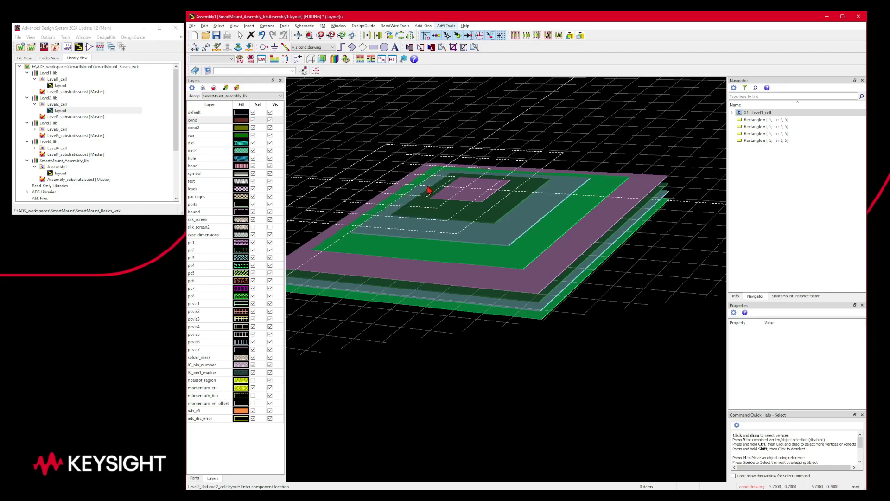
key(ctrl+2)
scroll(563, 201, down, 3)
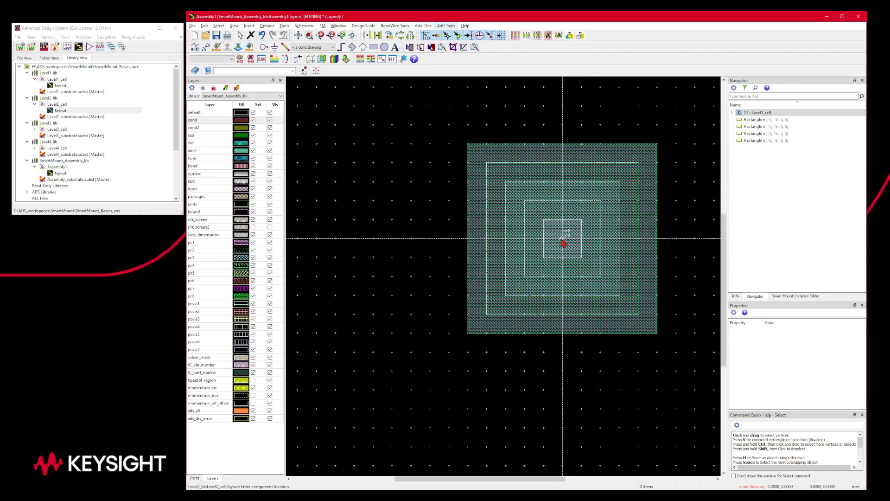
click(563, 238)
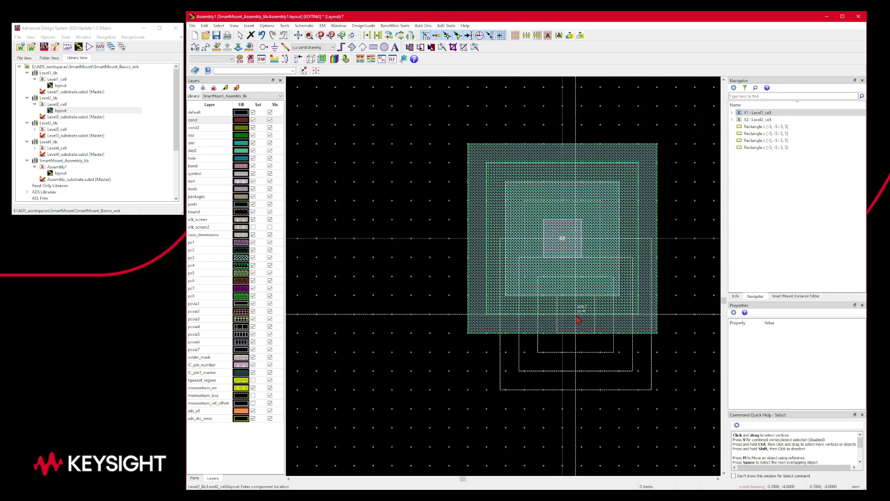
key(Escape)
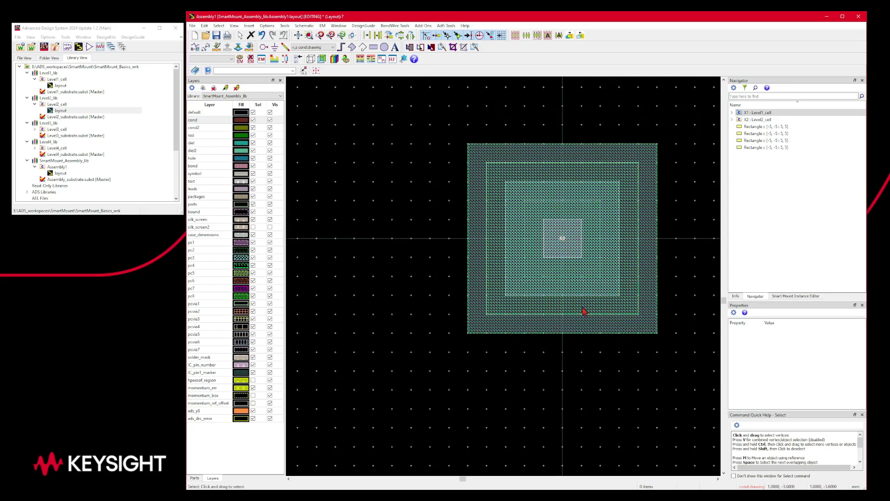
Set the mount layer of the Level2_cell instance to pc1 (16), working in the 3D view
scroll(582, 312, up, 1)
click(753, 119)
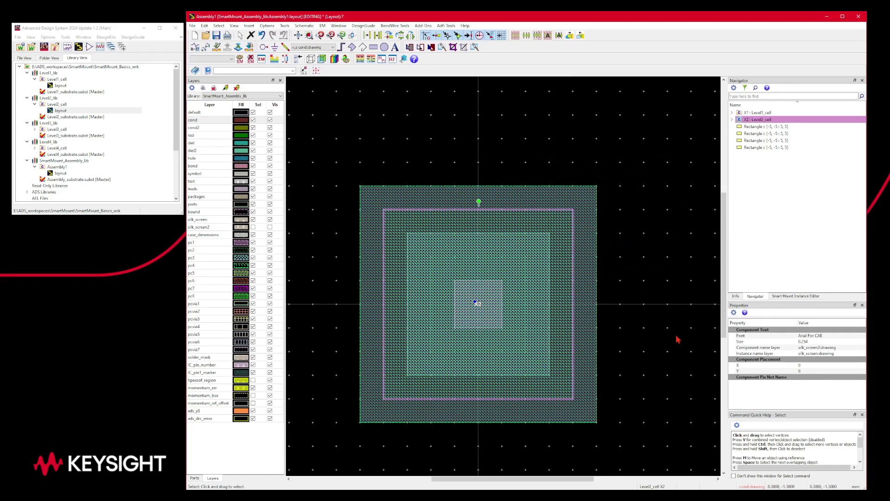
key(ctrl+3)
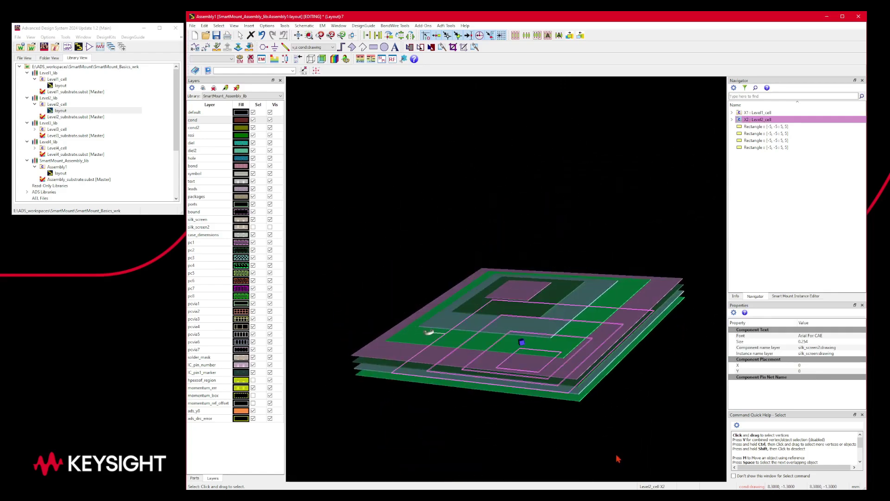
drag(609, 455, 592, 419)
key(Escape)
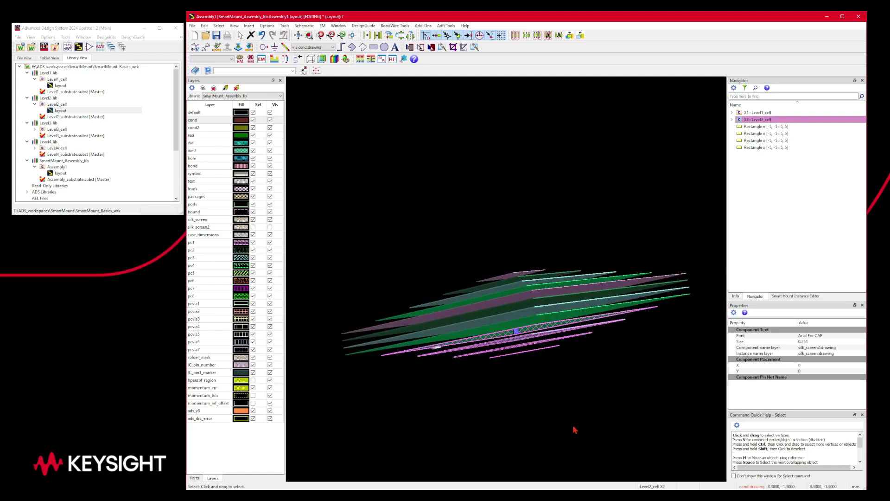
right_click(542, 342)
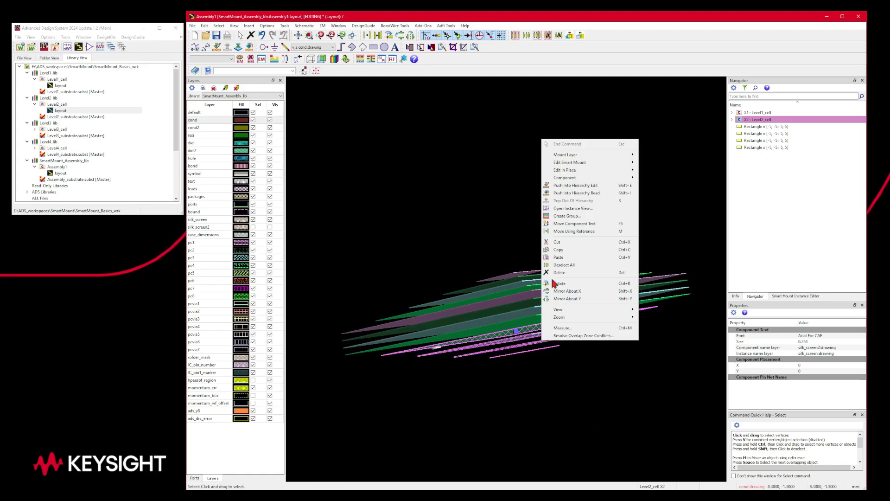
mouse_move(560, 157)
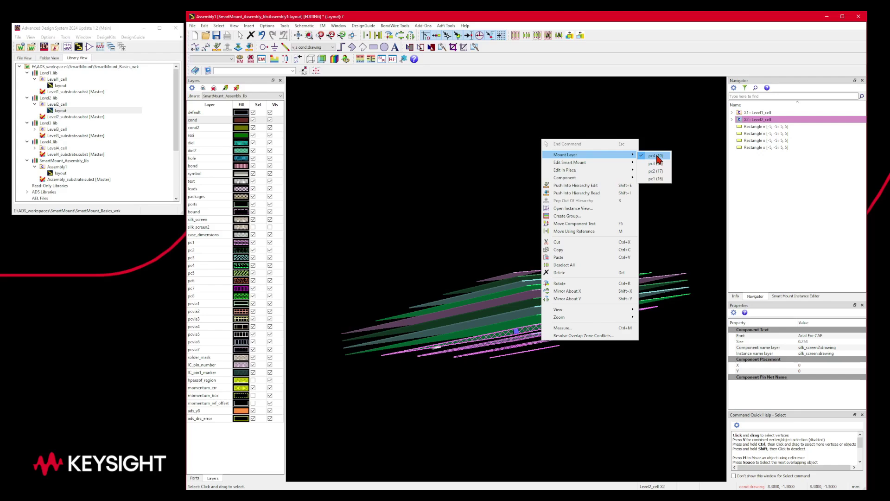
click(653, 179)
drag(580, 209, 586, 244)
key(Escape)
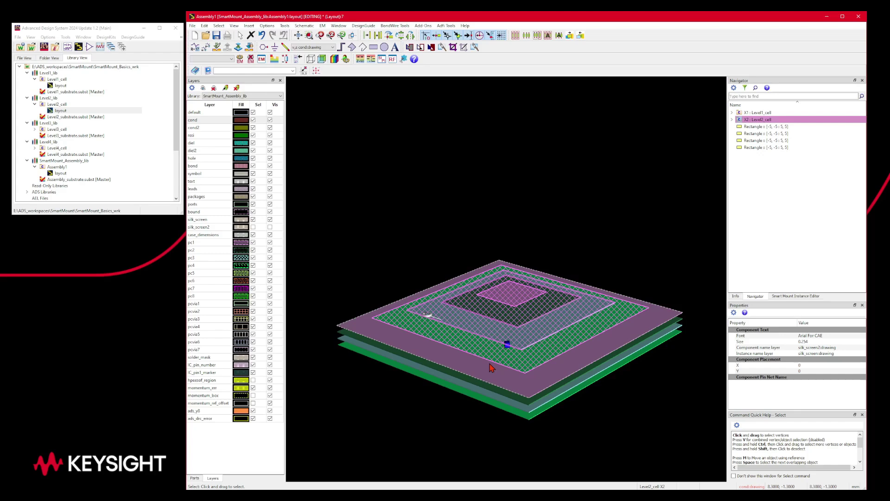
Open the Smart Mount Instance Editor and review the instances listed under mount layer pc1
click(802, 297)
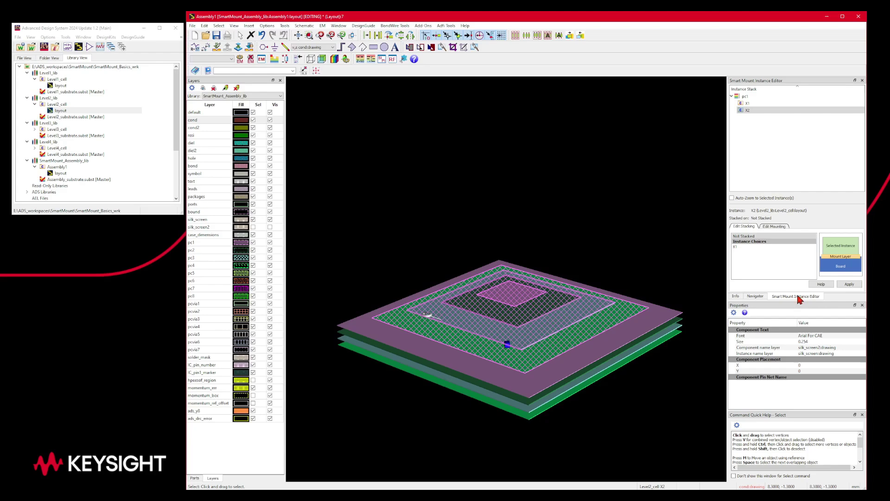
click(748, 111)
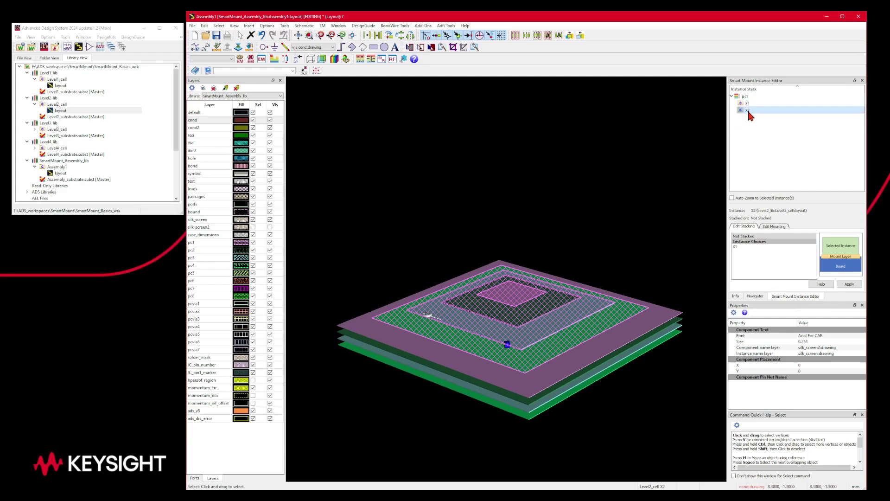
drag(749, 114, 750, 107)
mouse_move(750, 107)
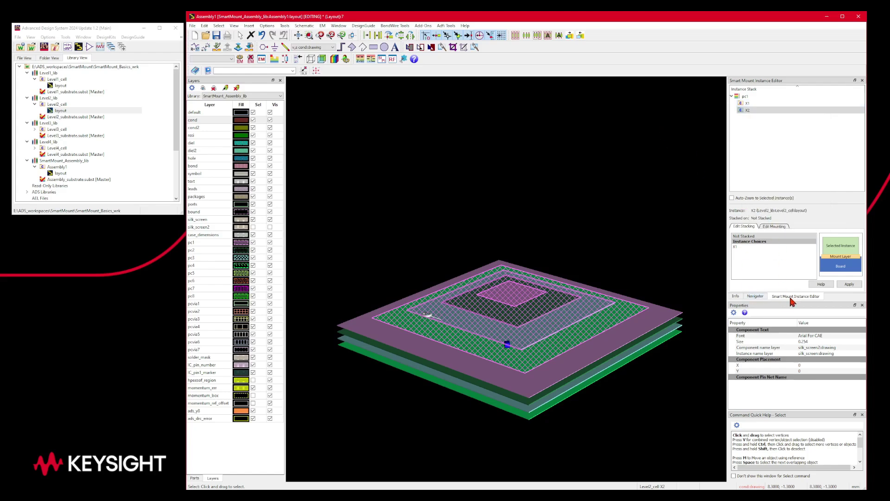
click(234, 26)
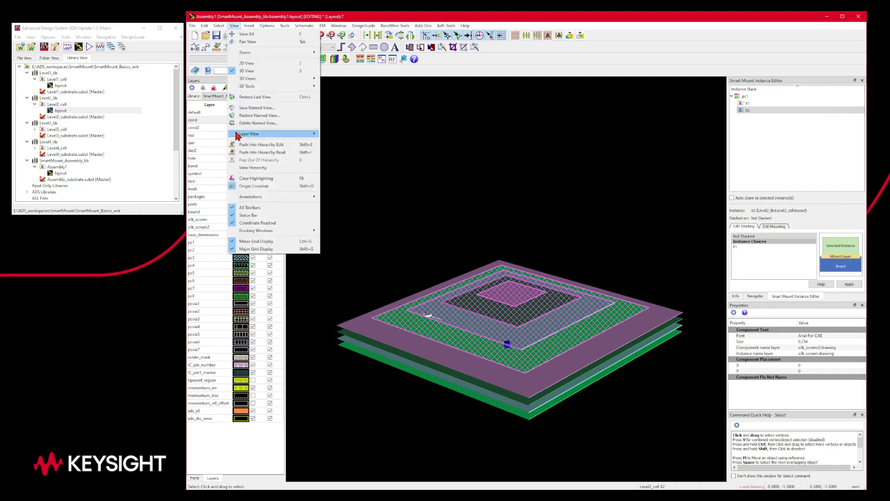
mouse_move(251, 231)
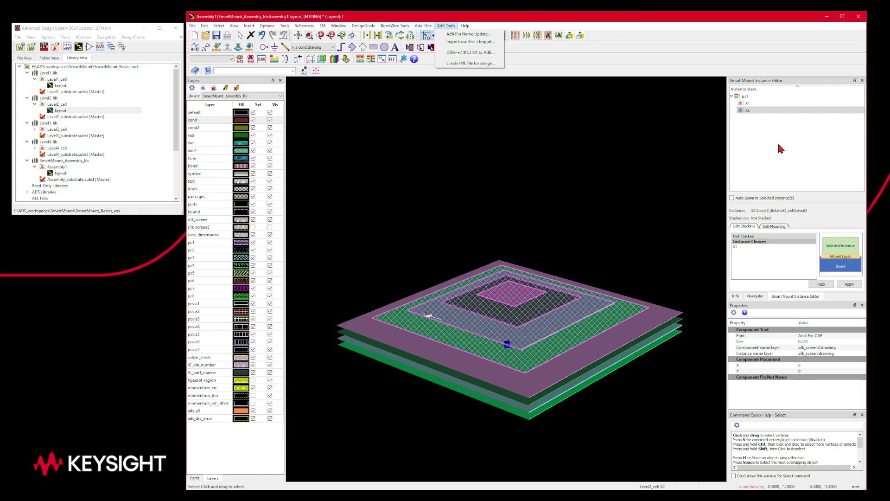
click(829, 218)
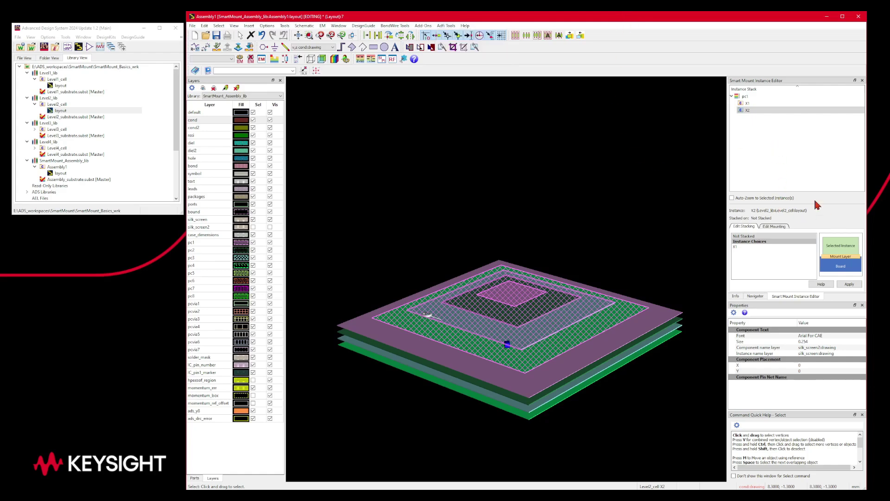
Stack the Level2_cell instance (X2) on the Level1_cell instance (X1) and apply the stacking change
click(747, 111)
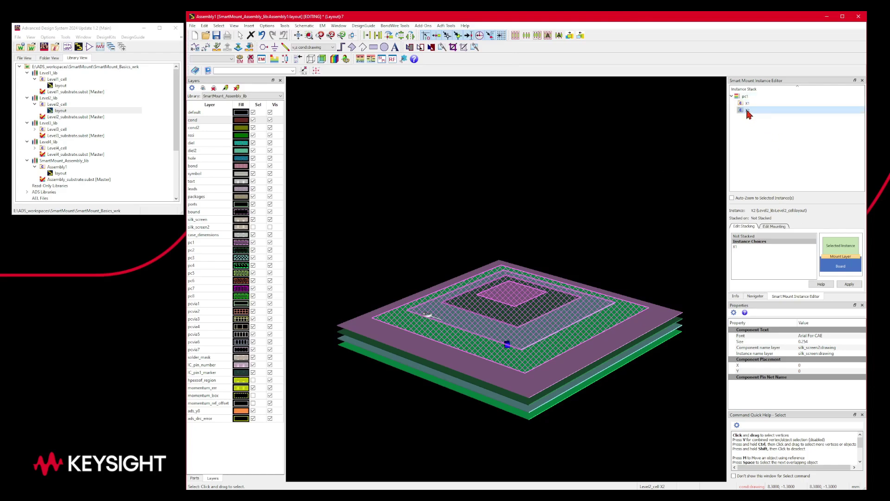
mouse_move(750, 113)
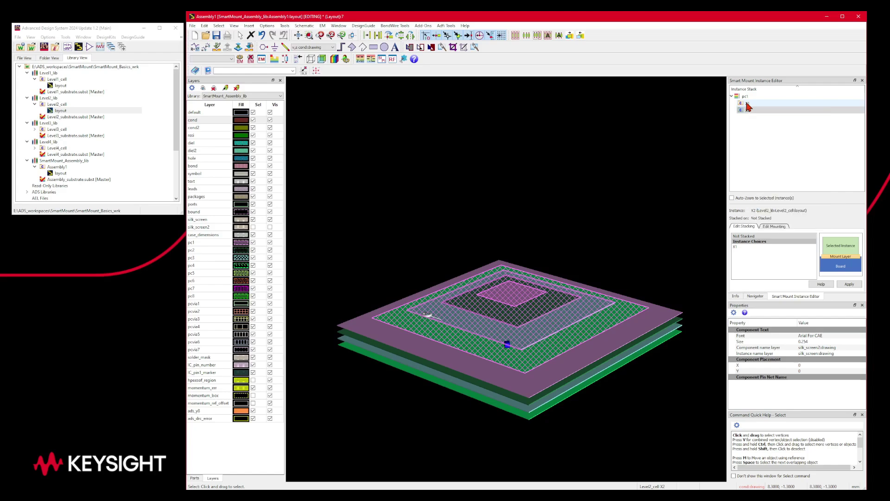
mouse_move(748, 114)
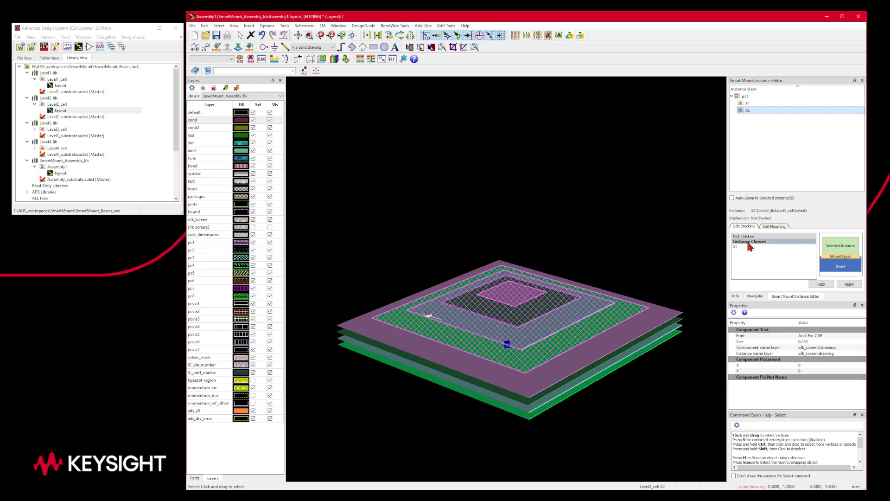
mouse_move(738, 246)
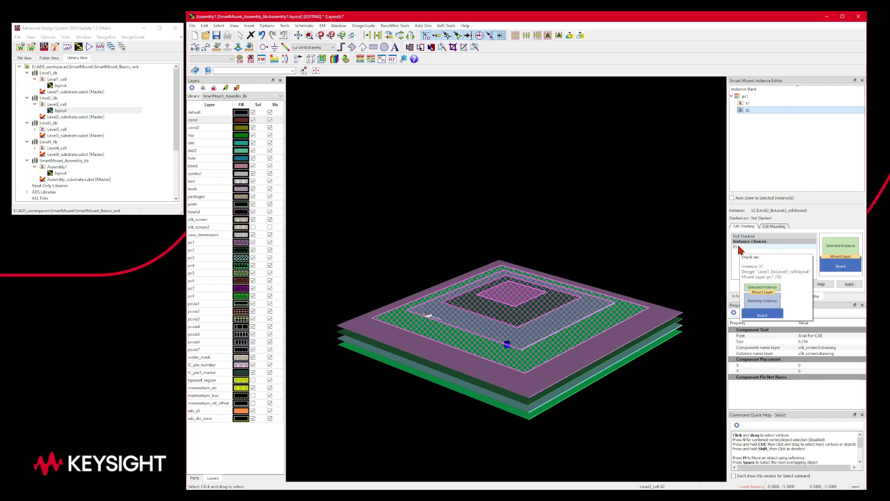
click(738, 248)
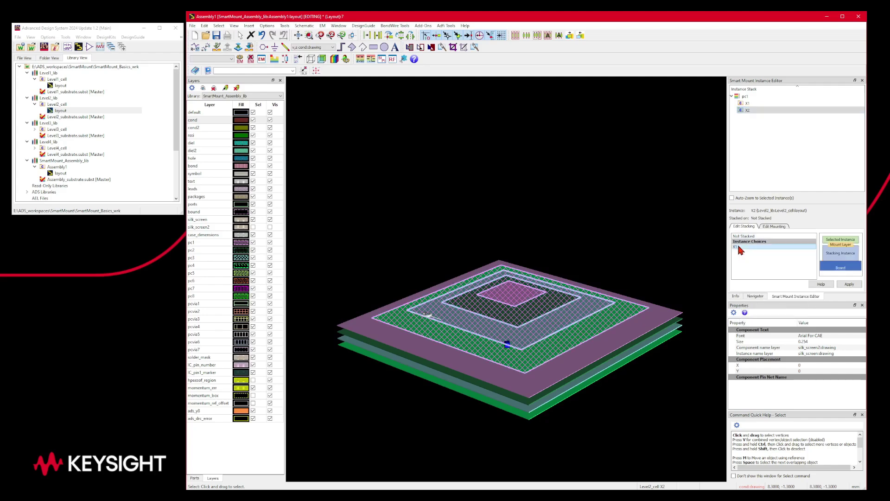
click(850, 285)
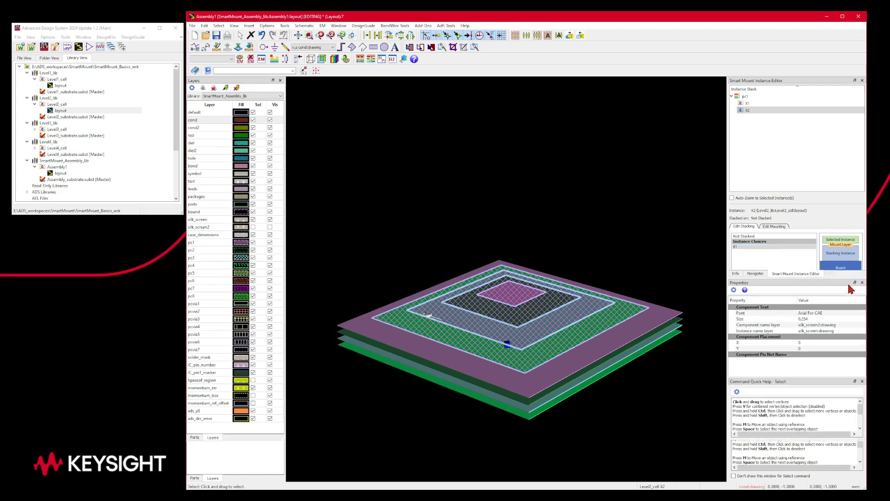
Set the mount layer of the Level2_cell instance X2 to X1:pc1 and apply the mounting change
middle_drag(653, 361, 650, 342)
mouse_move(650, 342)
mouse_down()
mouse_move(640, 326)
mouse_move(646, 343)
mouse_move(650, 329)
mouse_move(645, 348)
mouse_up()
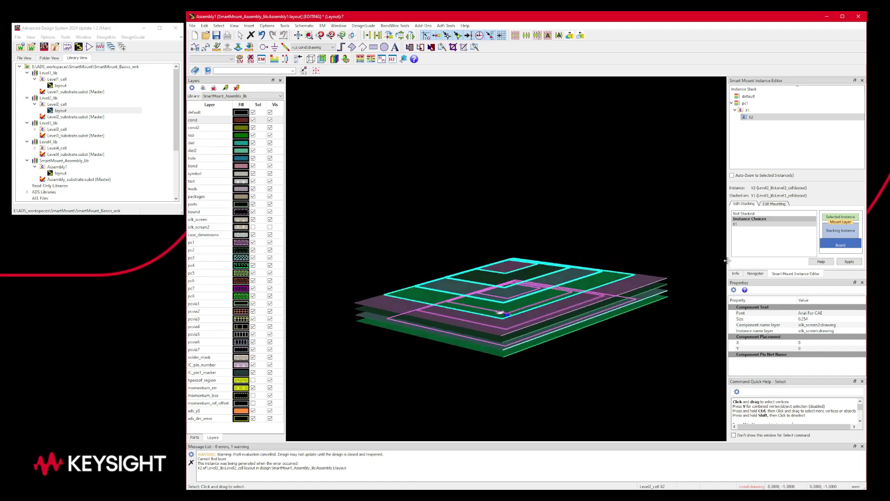
click(776, 204)
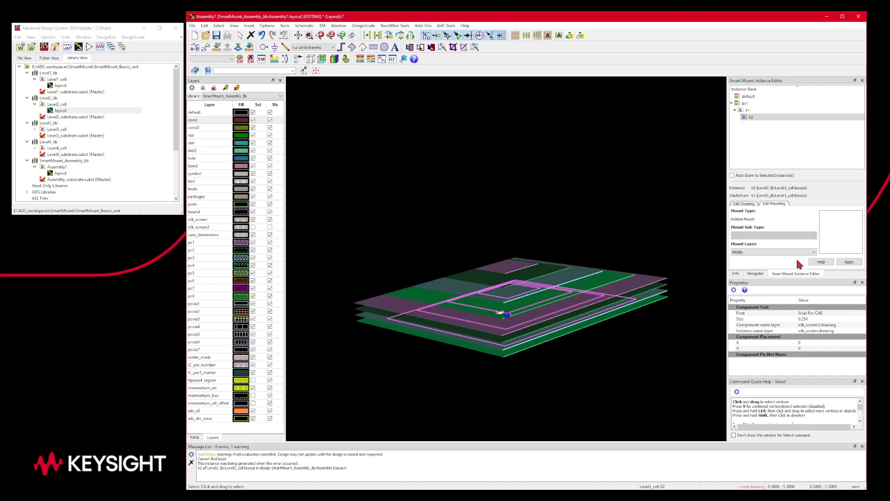
mouse_move(789, 252)
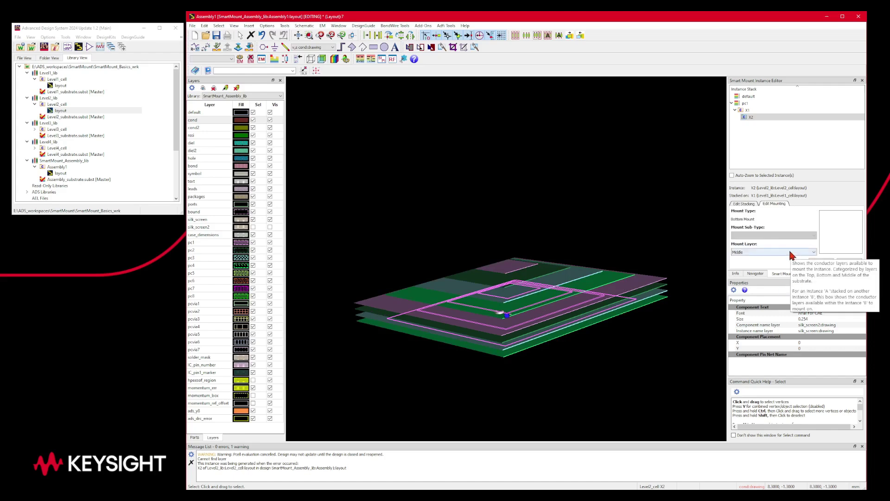
click(790, 253)
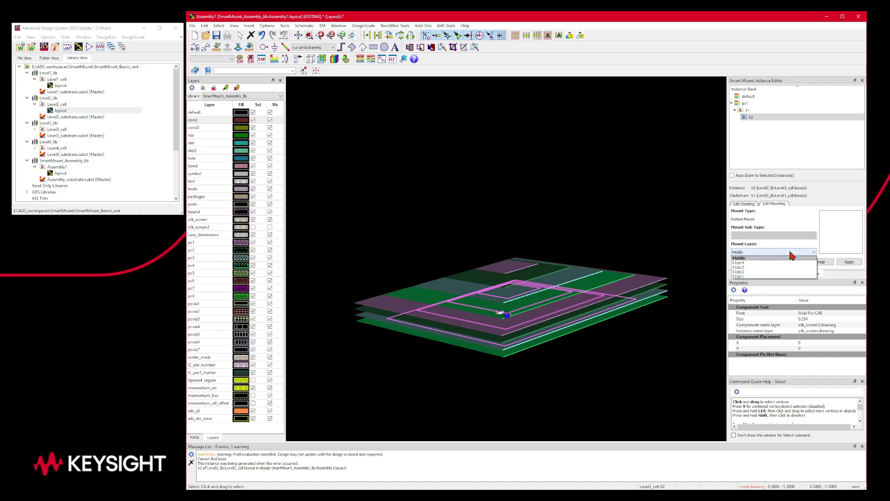
click(742, 276)
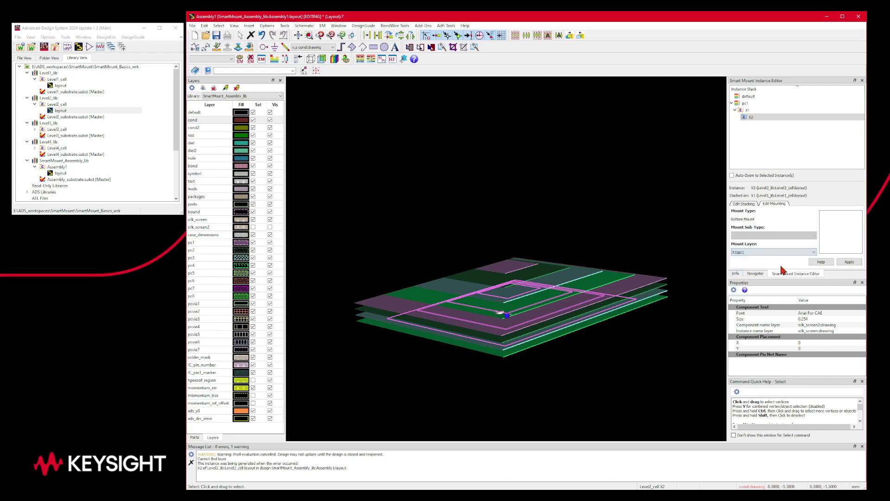
click(849, 262)
mouse_move(658, 350)
middle_down()
mouse_move(654, 332)
mouse_move(666, 350)
middle_up()
click(675, 239)
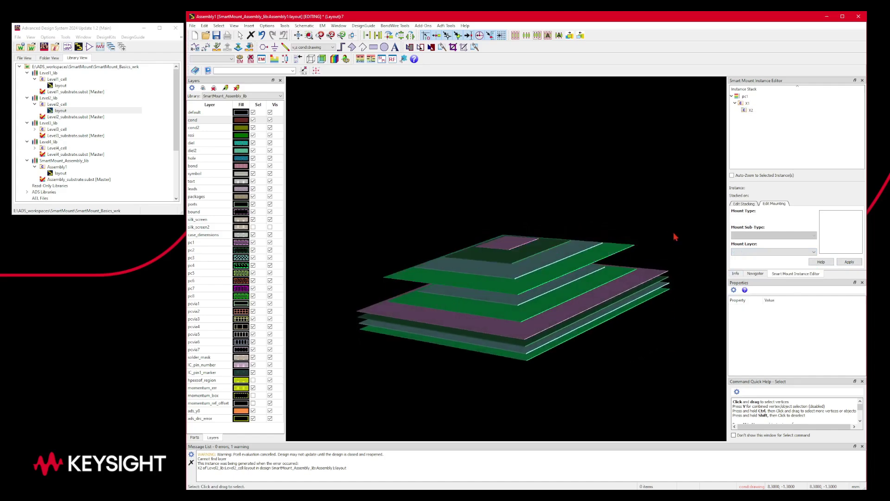
Change the mount layer of the stacked Level2_cell instance X2 to X1:pc2 and apply the mounting change
click(561, 264)
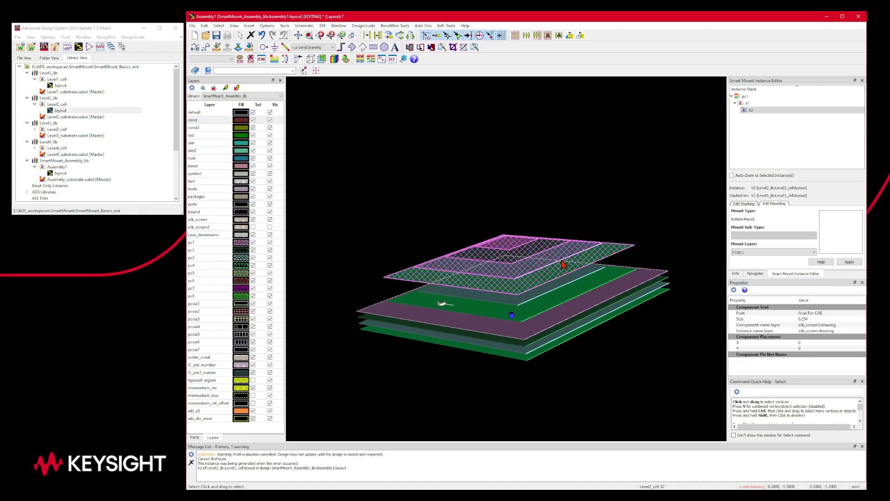
click(580, 295)
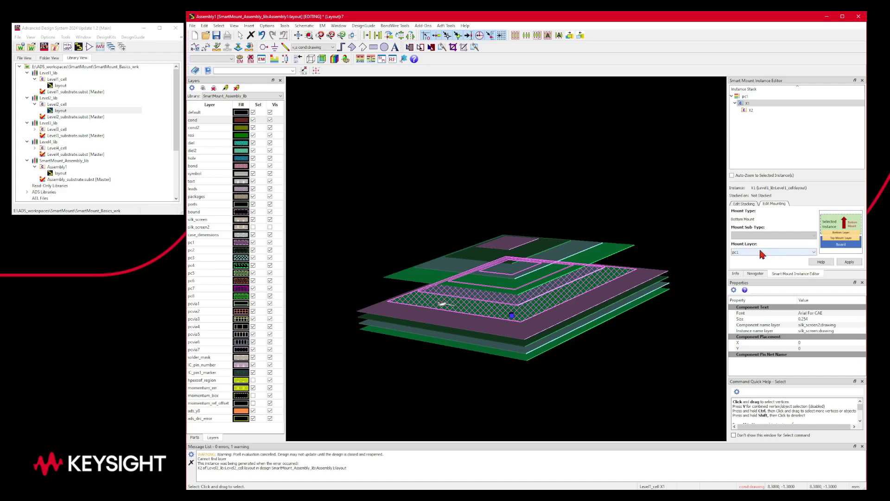
click(624, 253)
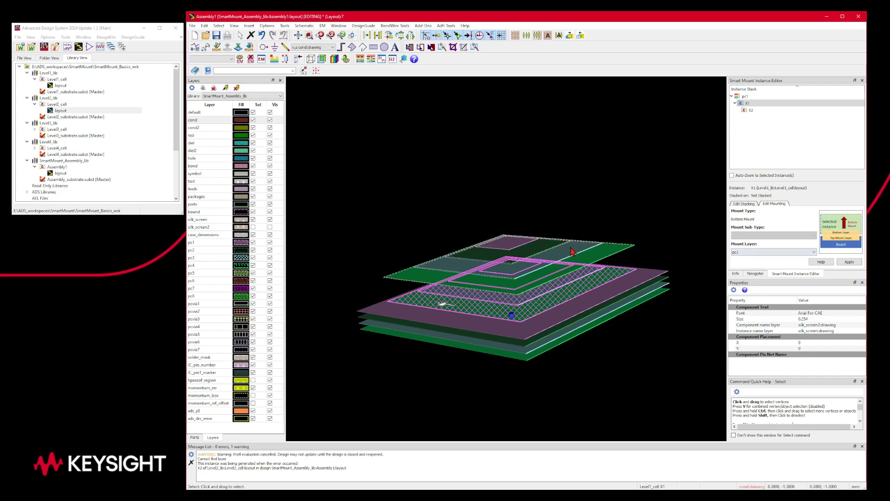
click(755, 252)
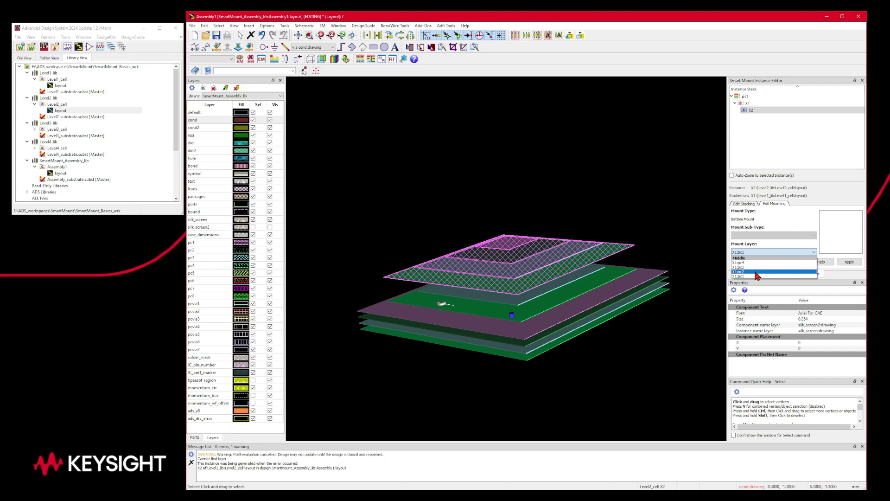
click(756, 273)
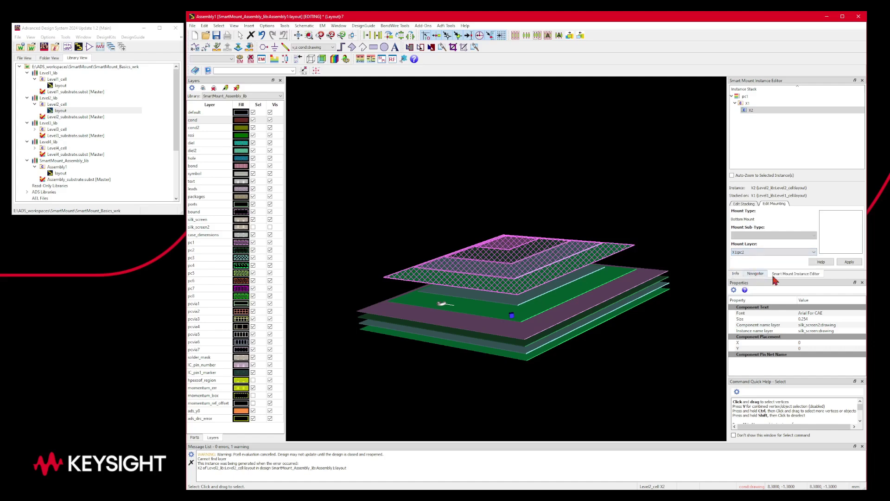
click(849, 262)
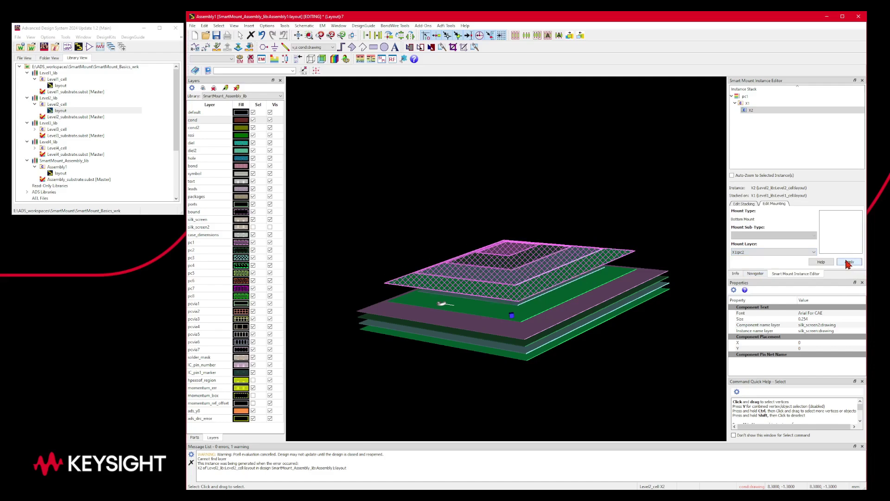
middle_drag(667, 338, 636, 321)
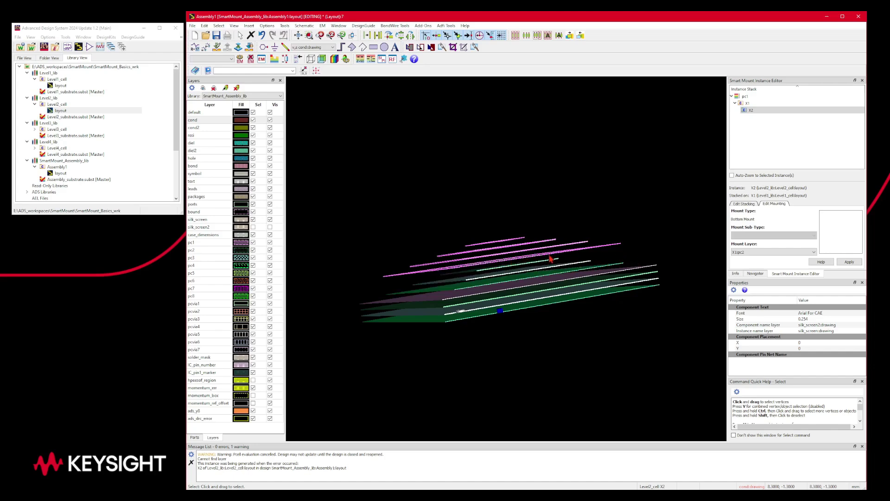
click(509, 274)
mouse_move(521, 275)
mouse_down()
mouse_move(521, 264)
mouse_move(522, 272)
mouse_up()
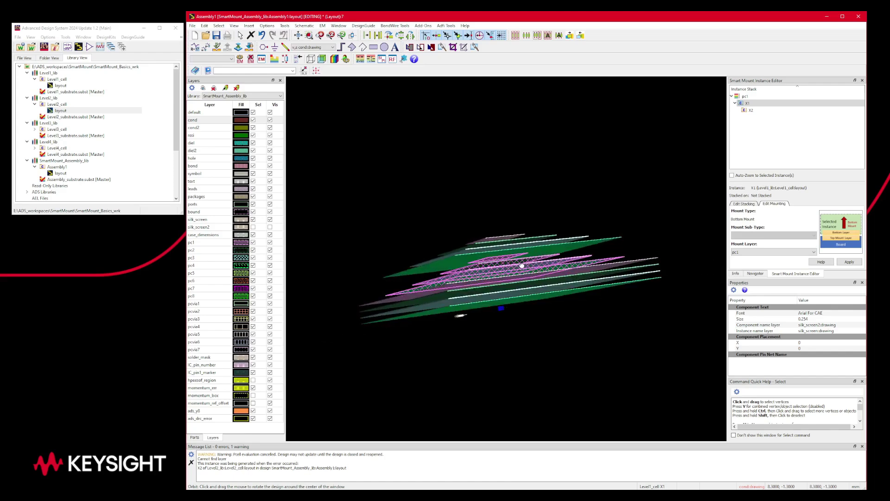
key(Escape)
click(681, 229)
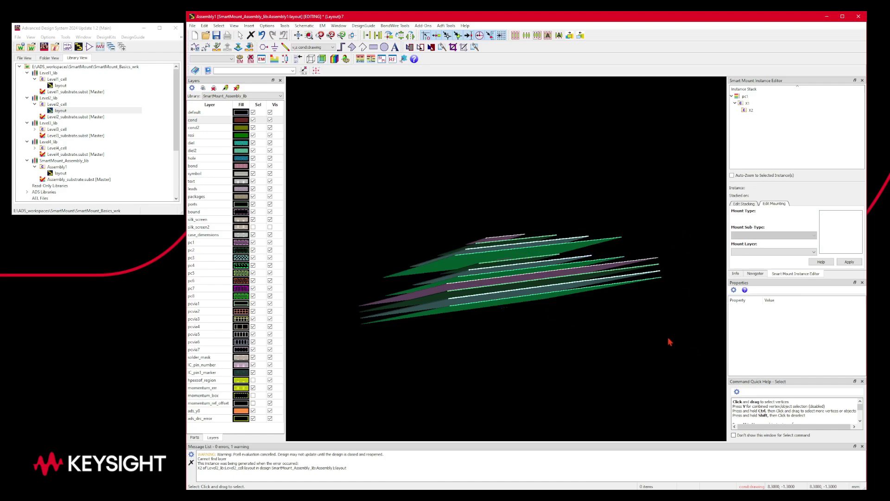
Place one instance of the Level3_cell layout at the origin (0, 0) of the Assembly1 layout in the 2D view
key(ctrl+3)
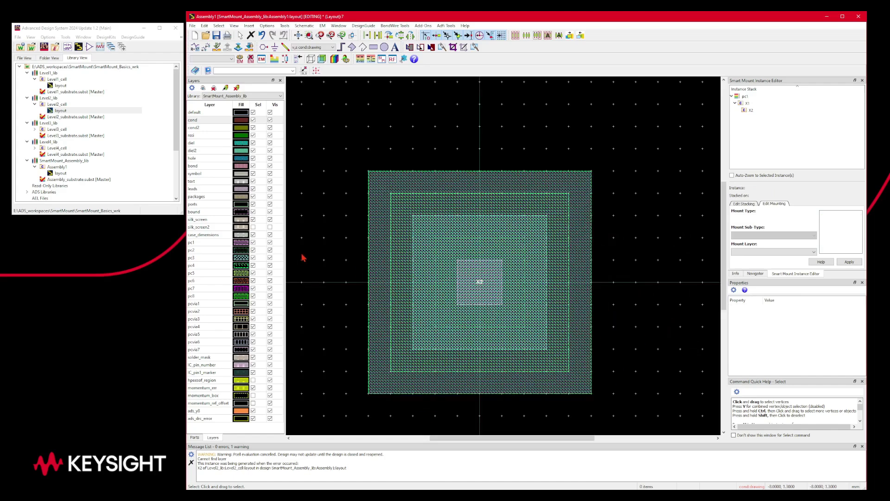
click(35, 130)
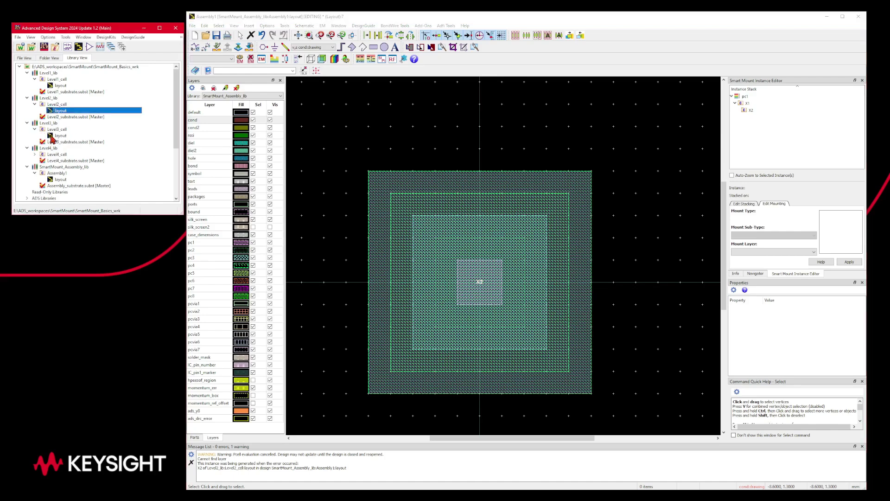
click(58, 136)
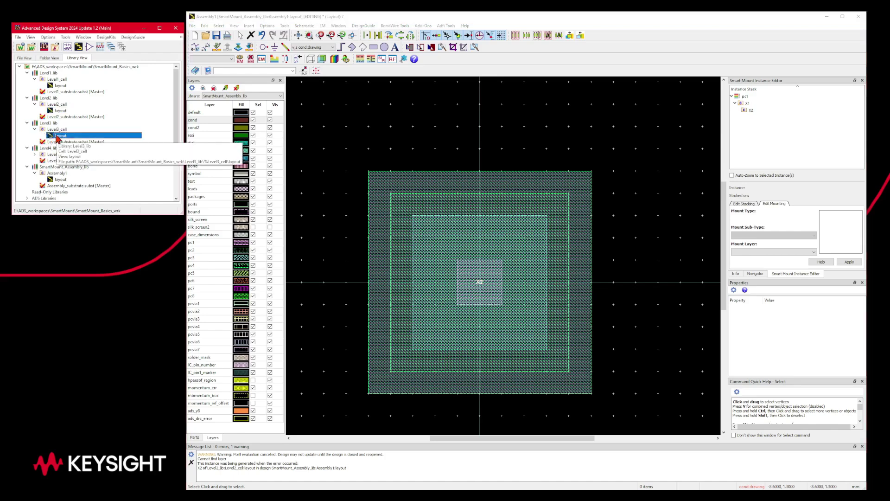
drag(58, 138, 477, 281)
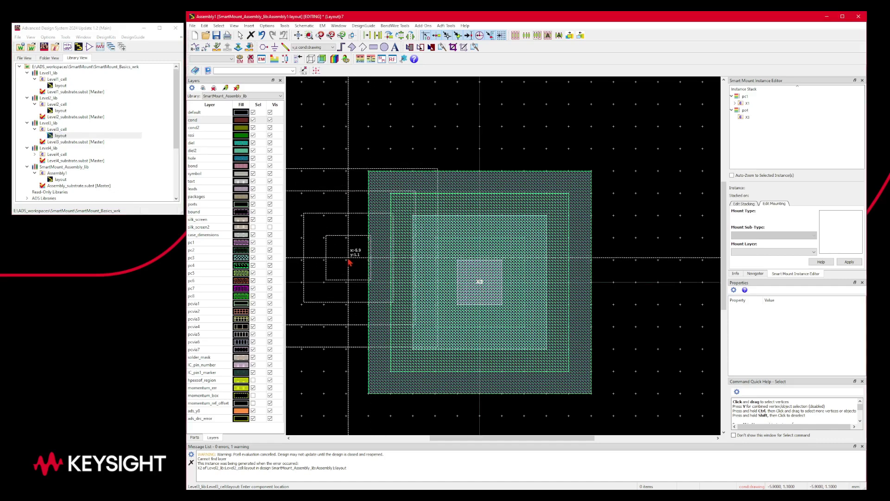
key(Escape)
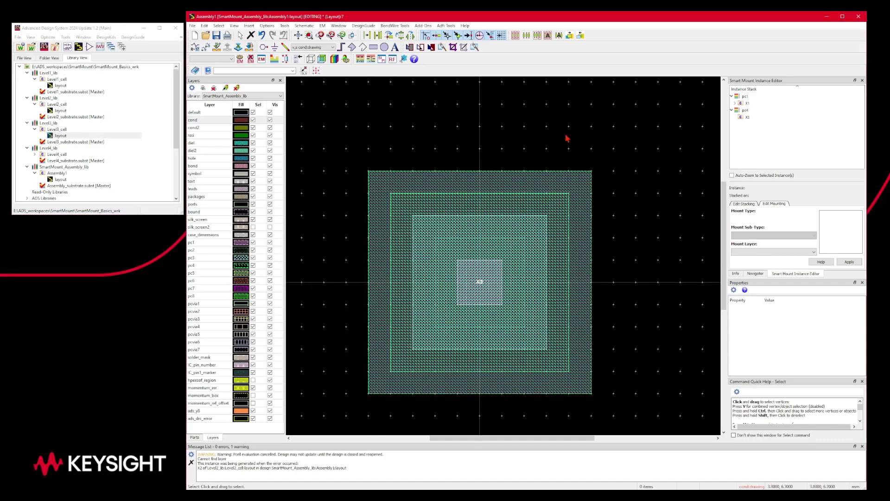
Stack the Level3_cell instance (X3) on the Level2_cell instance (X2) and apply the stacking change
click(755, 274)
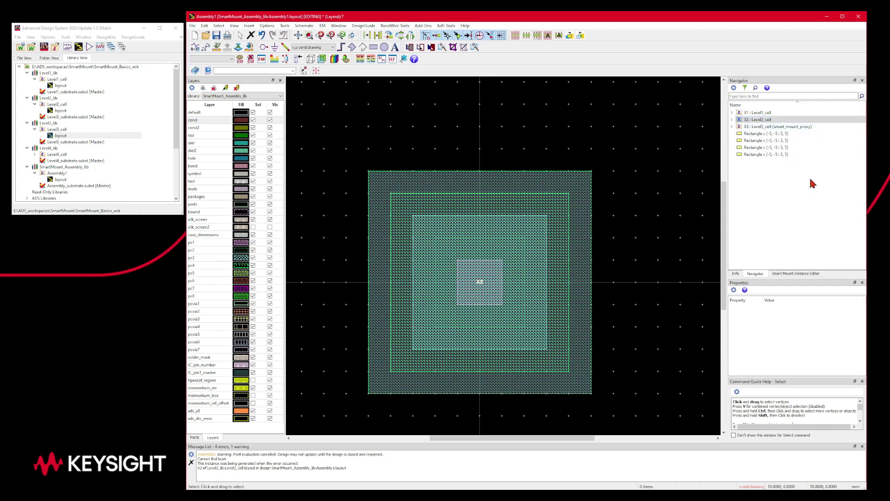
click(789, 274)
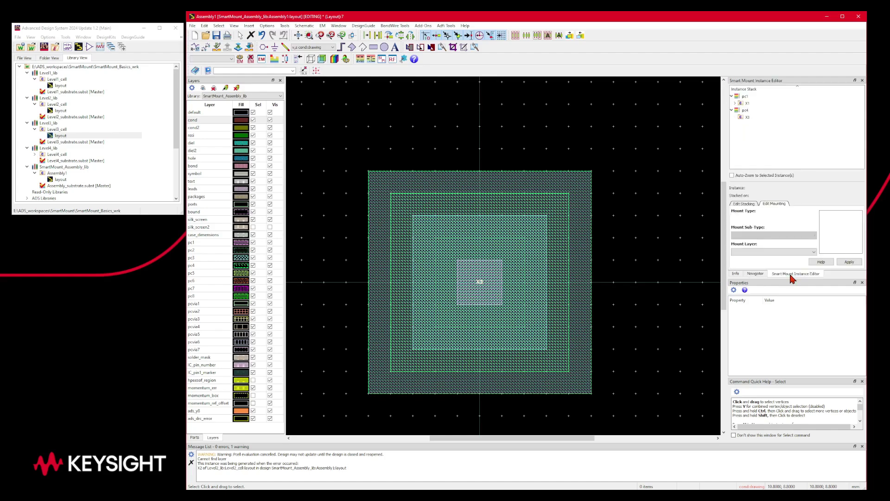
right_click(750, 117)
click(750, 115)
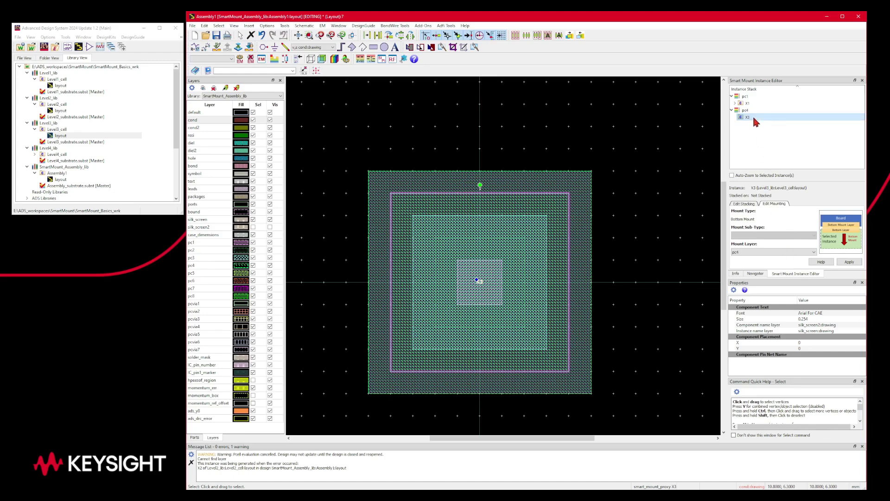
right_click(756, 121)
click(744, 204)
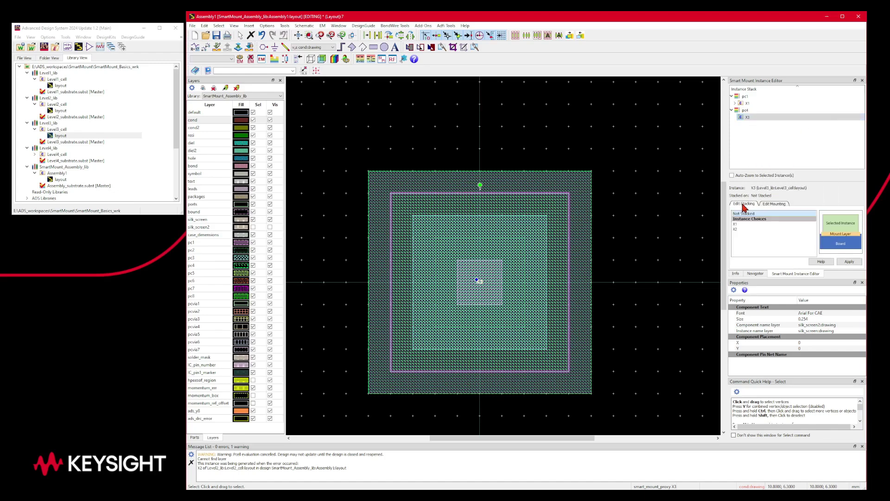
click(736, 230)
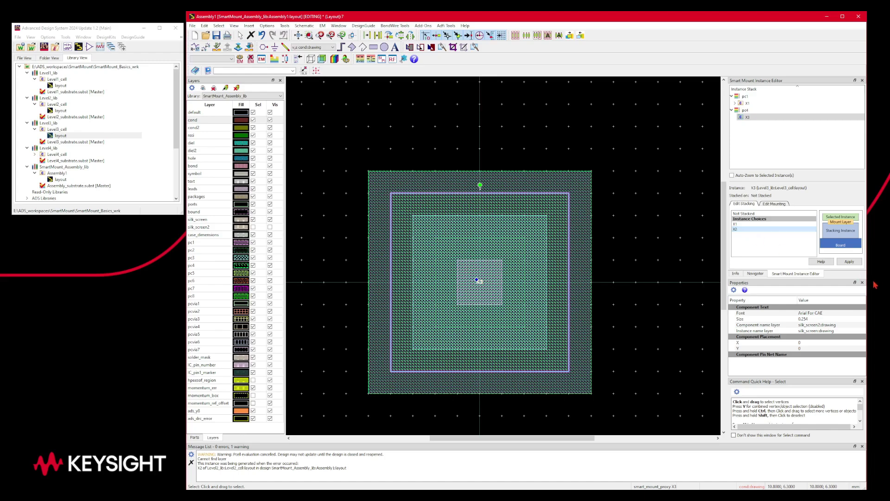
click(850, 262)
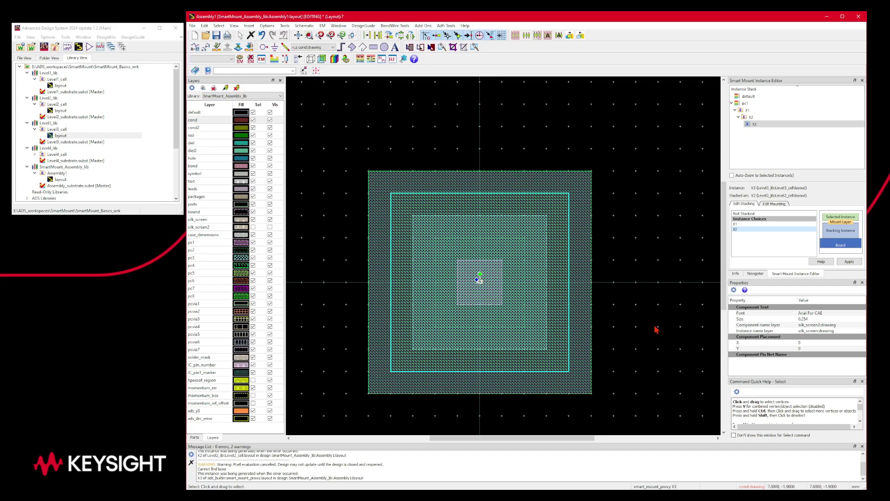
Set the mount layer of the Level3_cell instance X3 to X2:pc1 in the 3D view and apply it
key(ctrl+3)
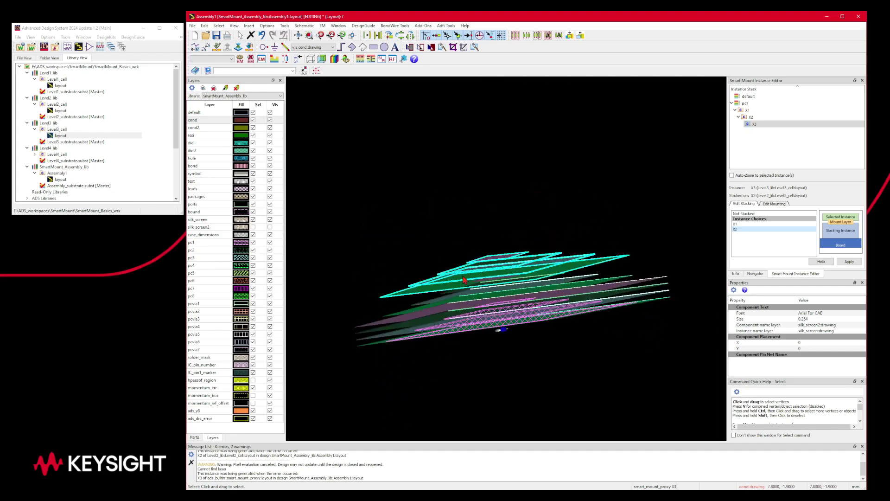
drag(590, 225, 715, 223)
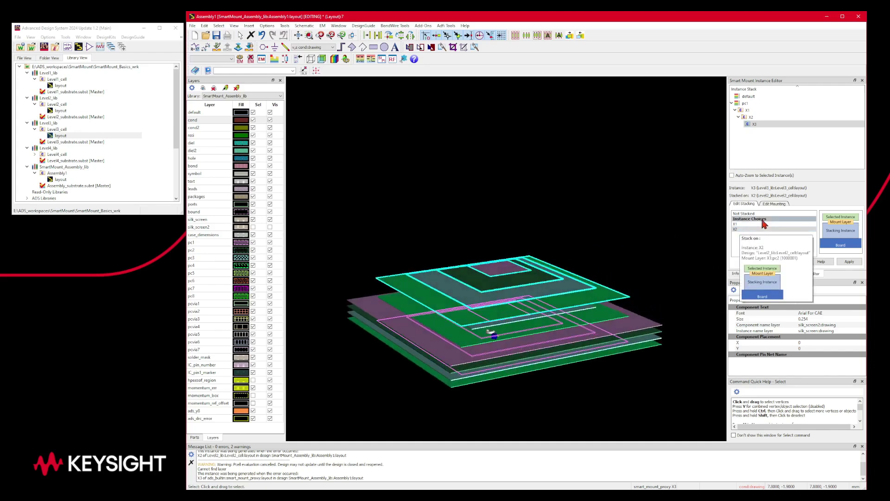
click(773, 205)
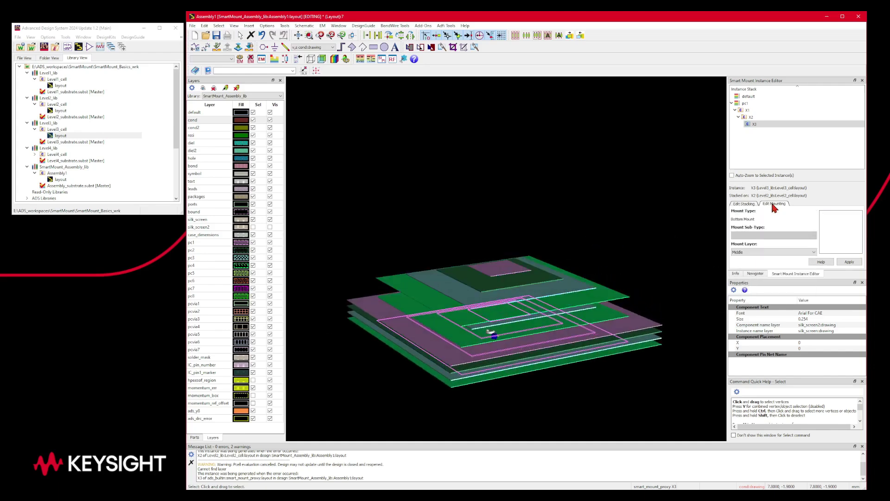
click(771, 251)
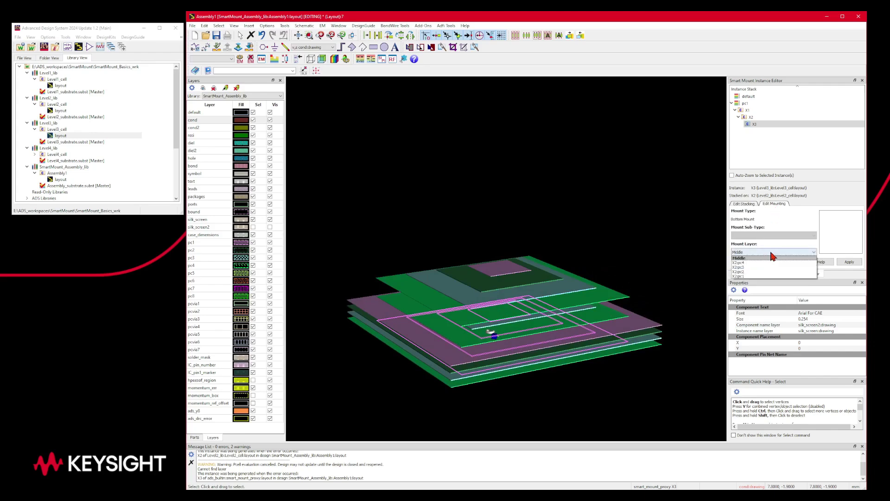
click(756, 276)
click(849, 262)
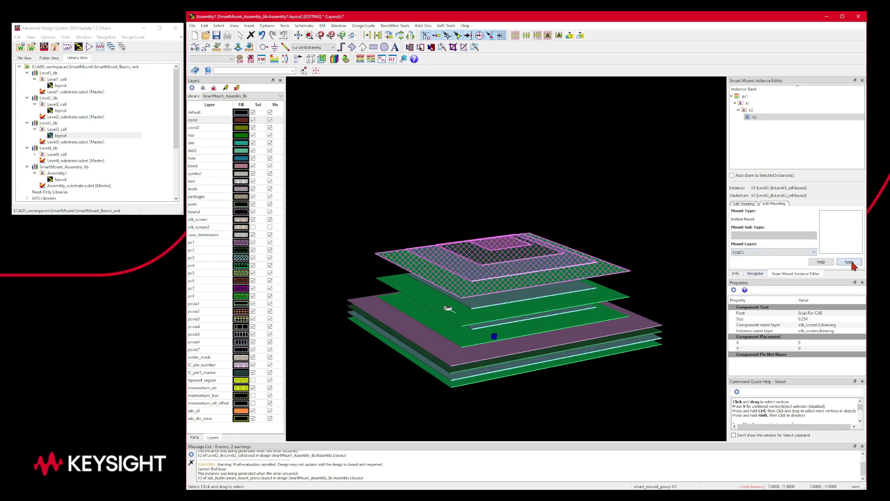
mouse_move(665, 292)
middle_down()
mouse_move(642, 264)
mouse_move(667, 307)
middle_up()
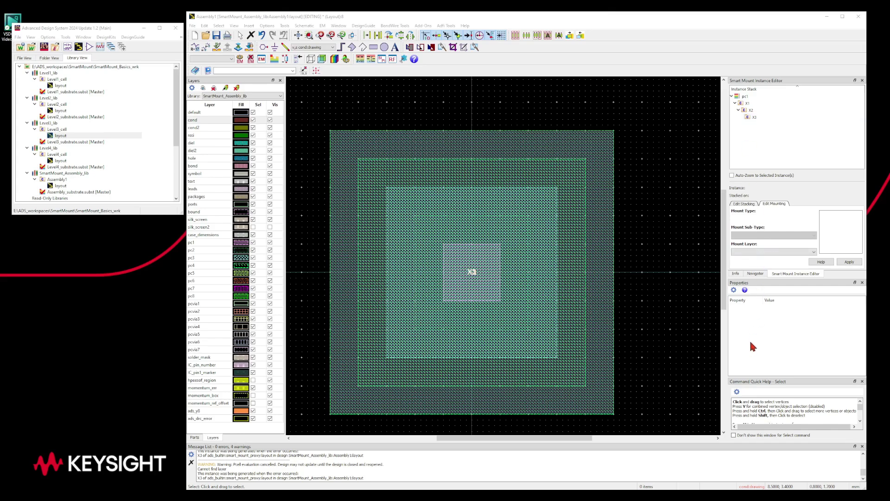
Delete the Level3_cell smart mount proxy instance (X3) from the Assembly1 layout
click(755, 274)
click(756, 127)
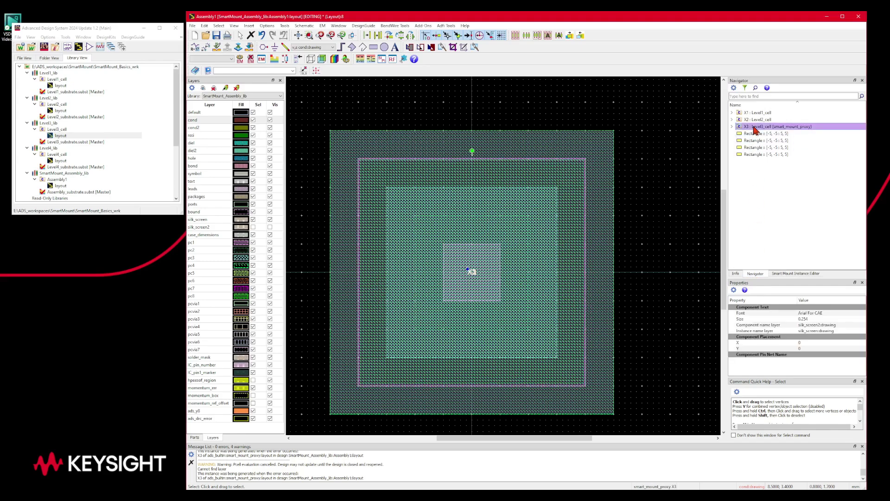
key(Delete)
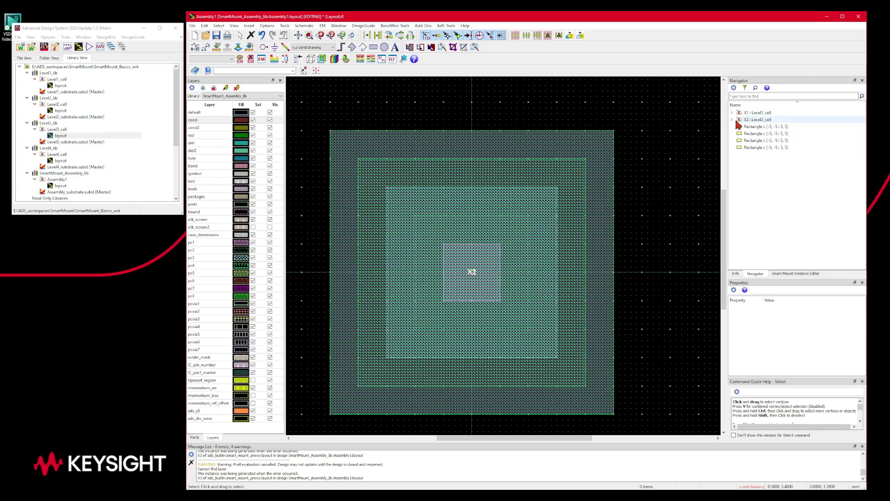
Set the default smart mount subtype of Level3_lib to Flip Chip in its nested technology settings and accept the change
right_click(50, 125)
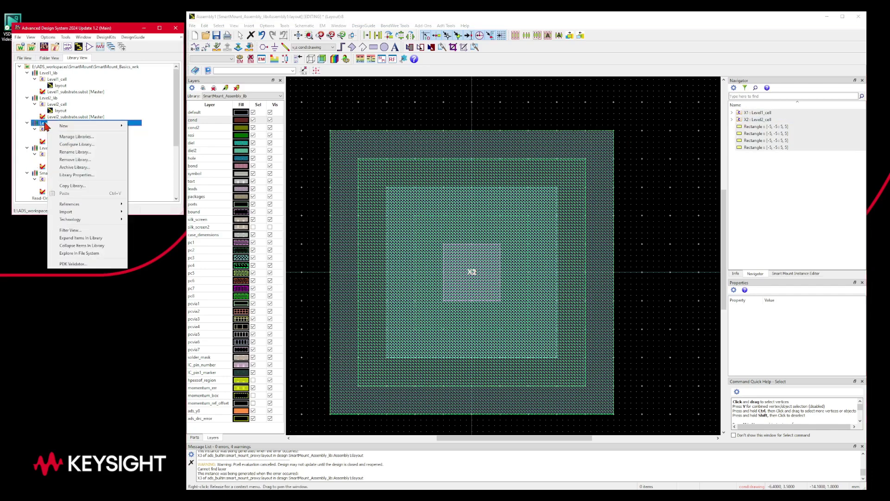
mouse_move(78, 219)
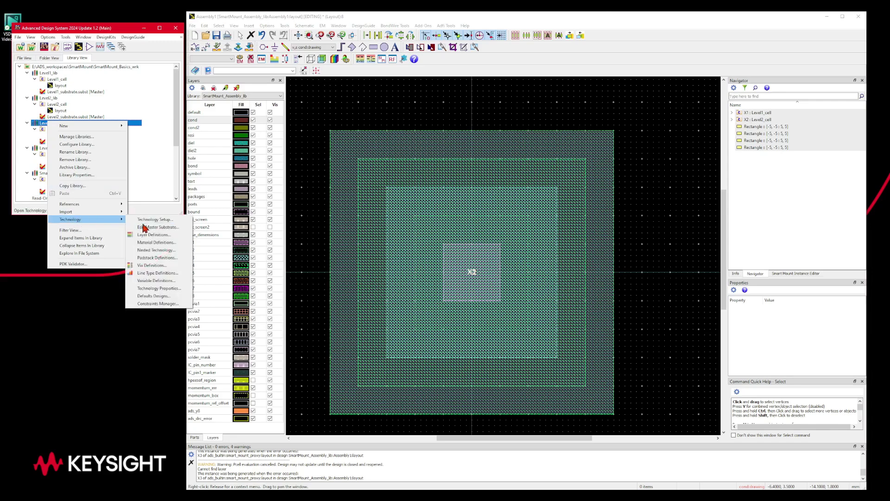
click(162, 251)
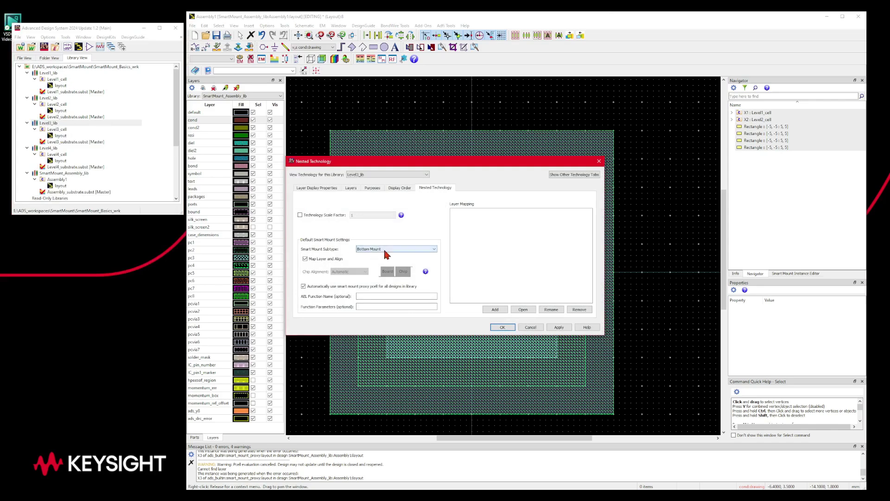
click(388, 249)
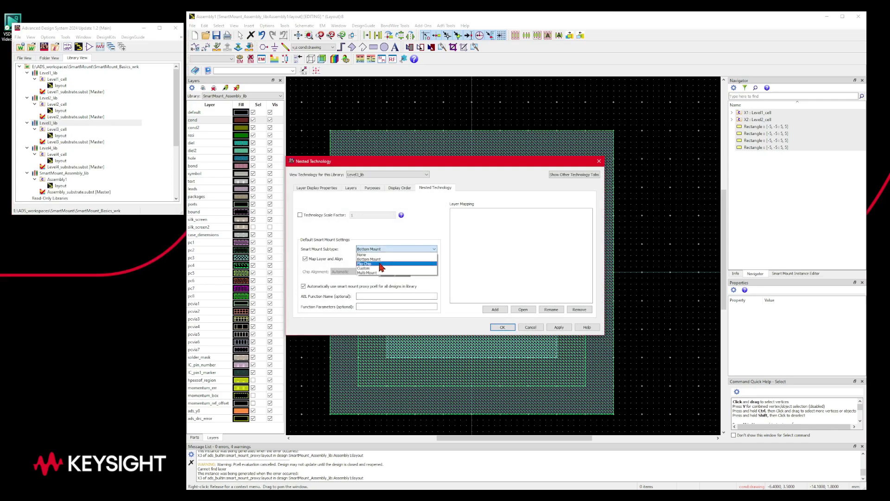
click(379, 263)
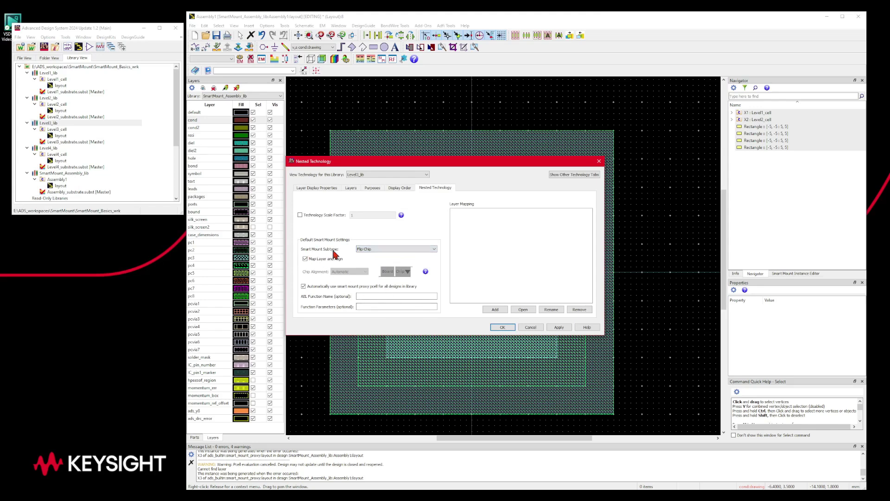
click(502, 327)
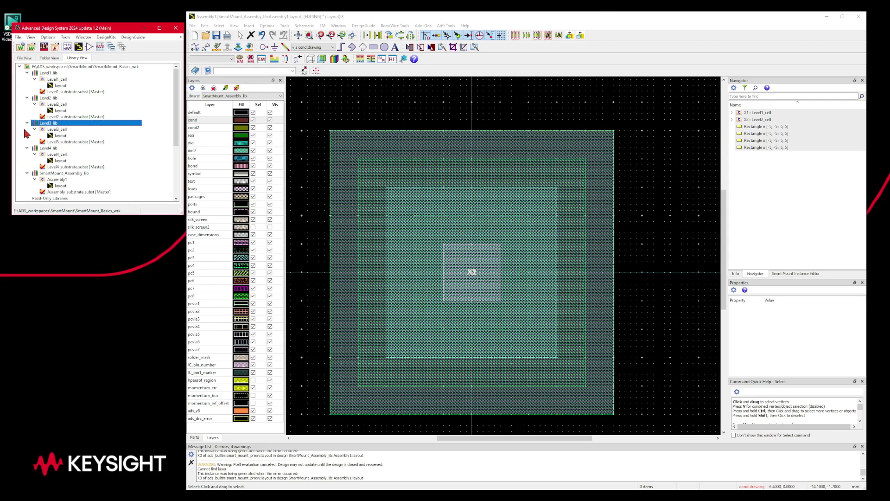
Place the Level3_cell layout at the origin (0, 0) of the Assembly1 layout and delete the duplicate instance X4
click(52, 138)
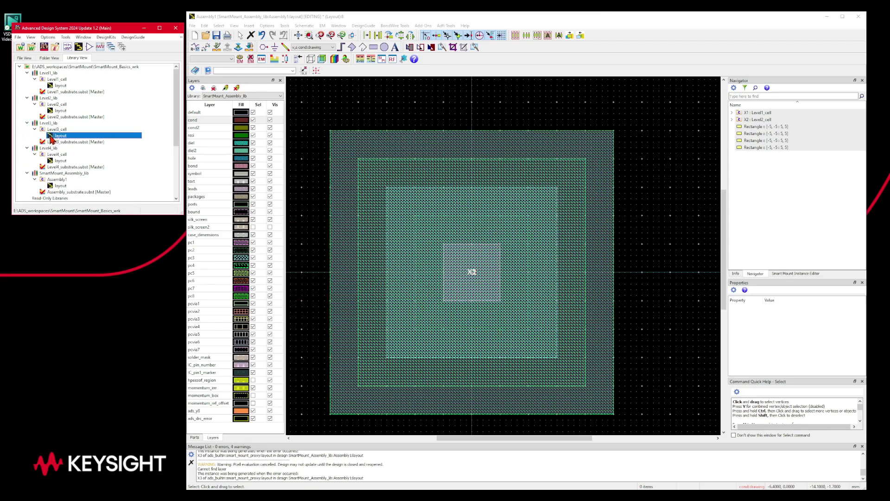
drag(54, 140, 473, 272)
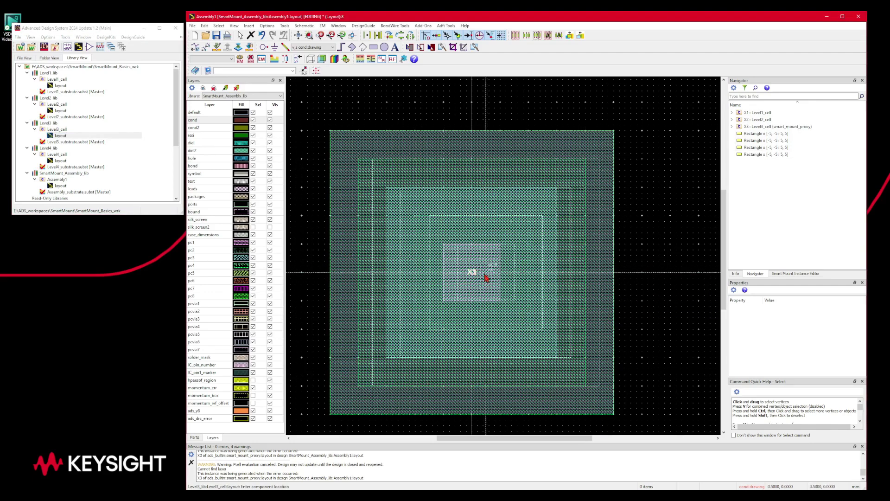
click(473, 274)
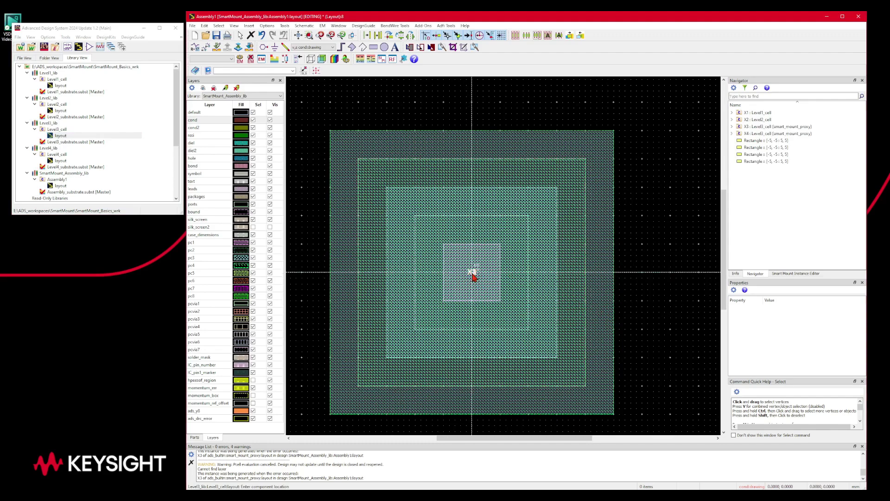
key(Escape)
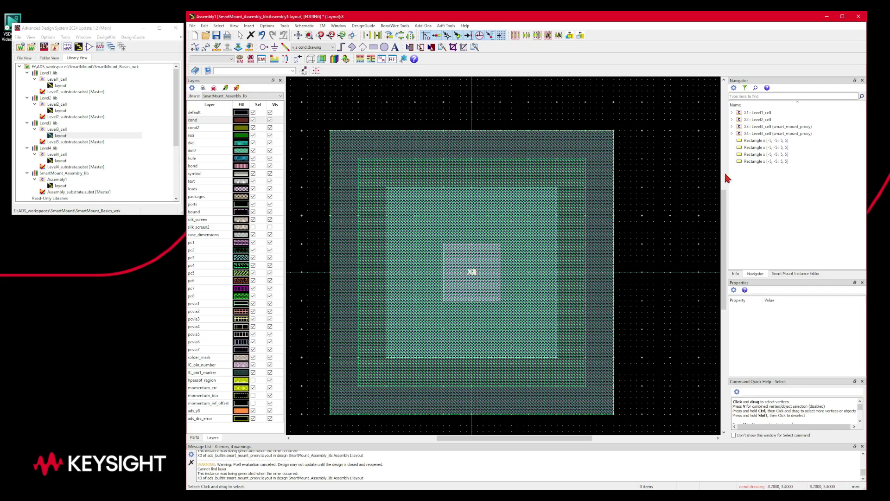
click(751, 134)
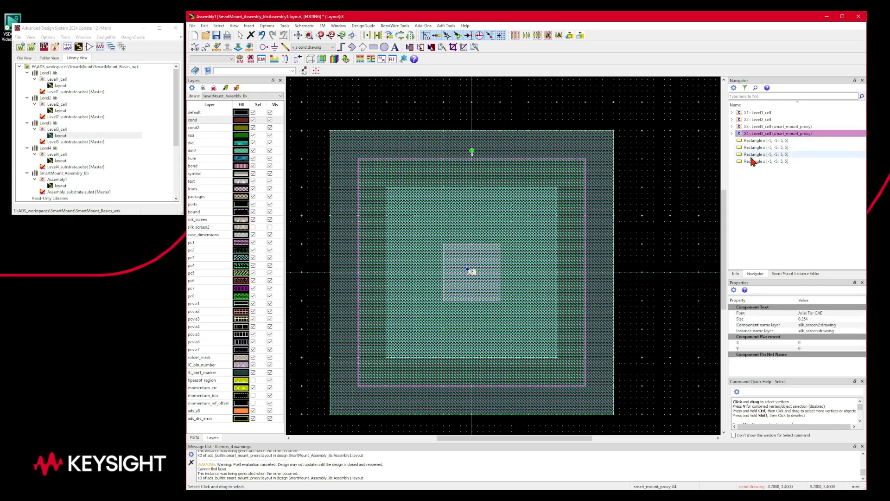
key(Delete)
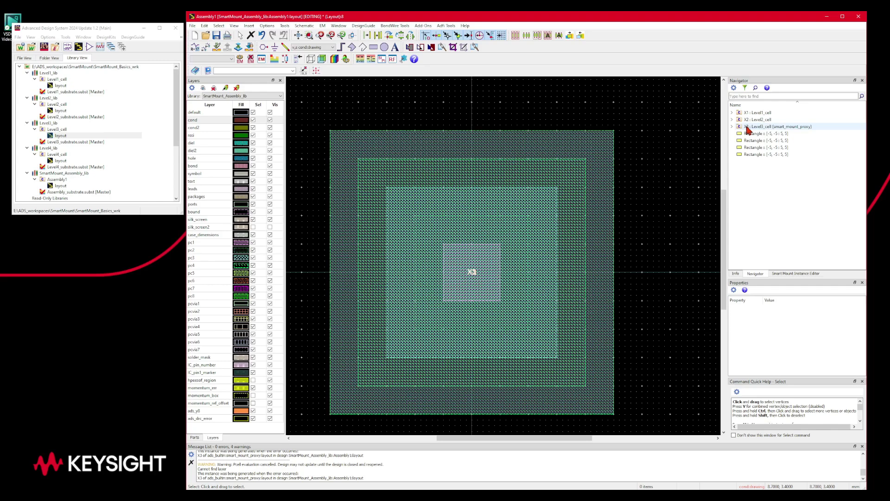
Set the mount layer of the Level3_cell instance X3 to pc1 in the 2D layout
click(747, 127)
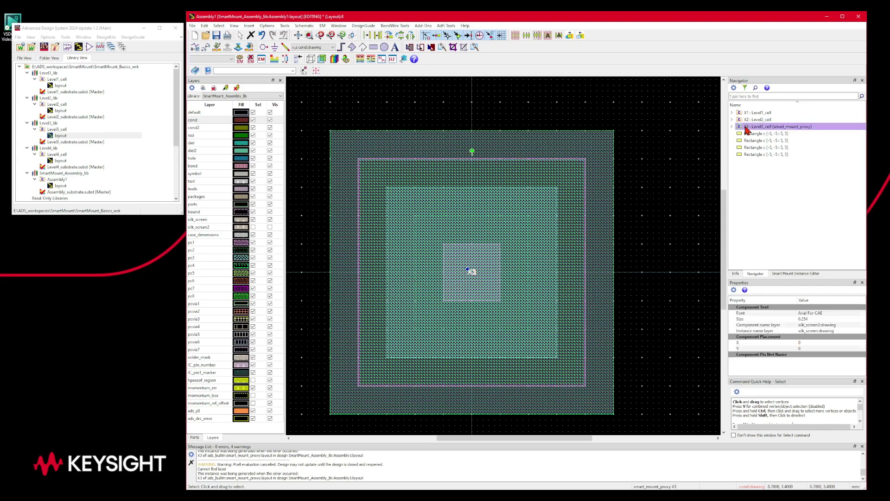
right_click(584, 263)
mouse_move(601, 277)
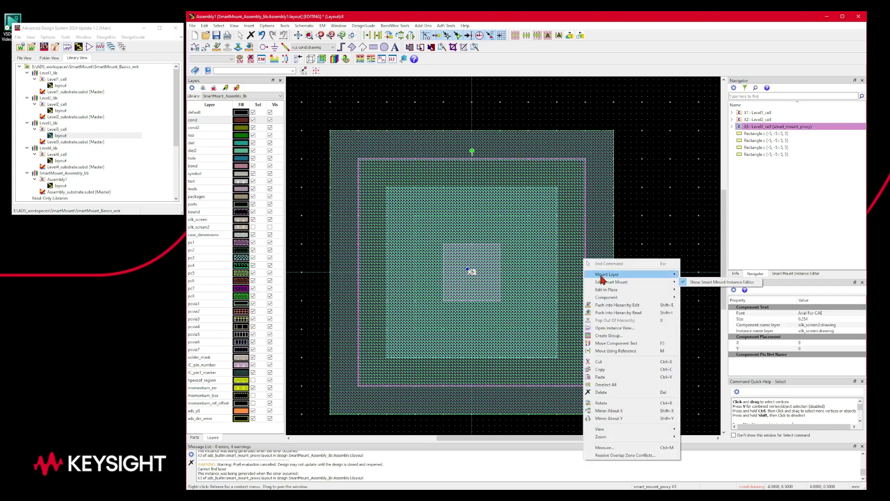
mouse_move(644, 277)
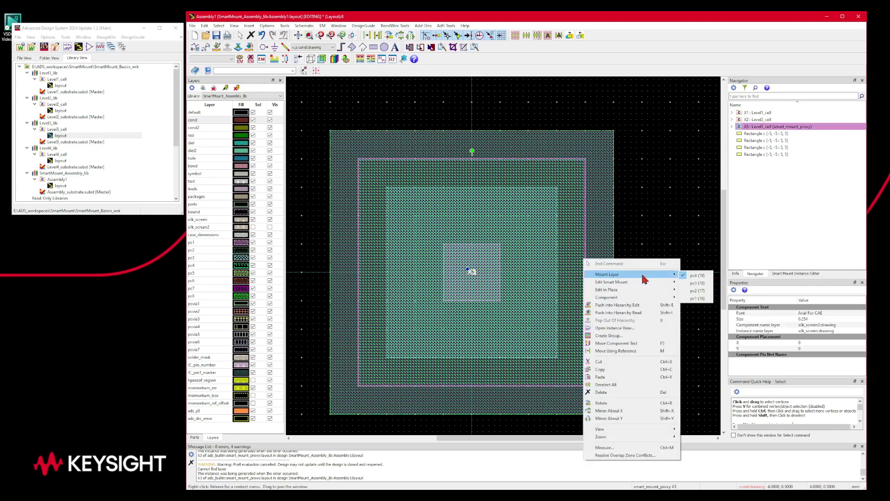
click(697, 299)
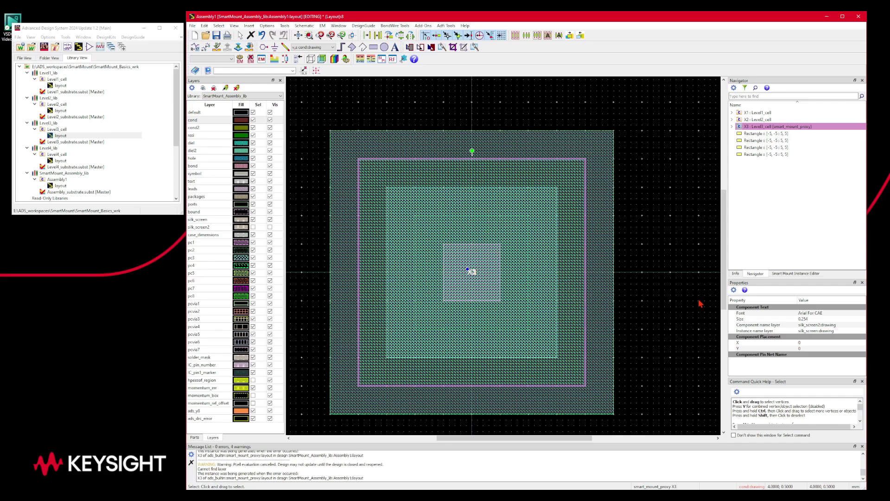
Show the assembly in 3D, stack the flip-chip Level3_cell instance X3 on instance X2 and apply the stacking
click(789, 274)
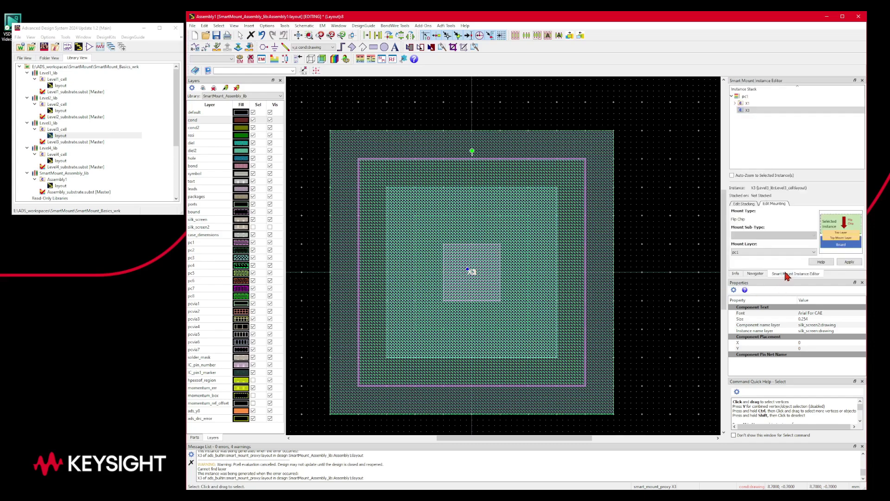
click(670, 266)
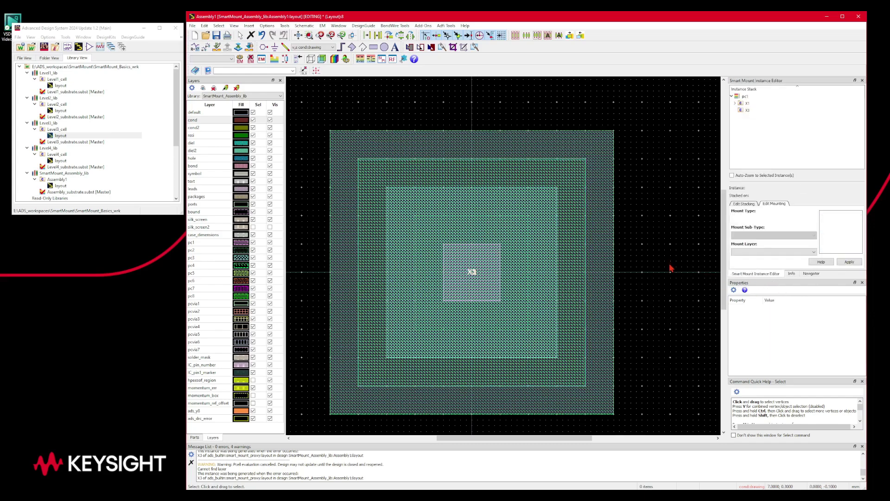
key(ctrl+3)
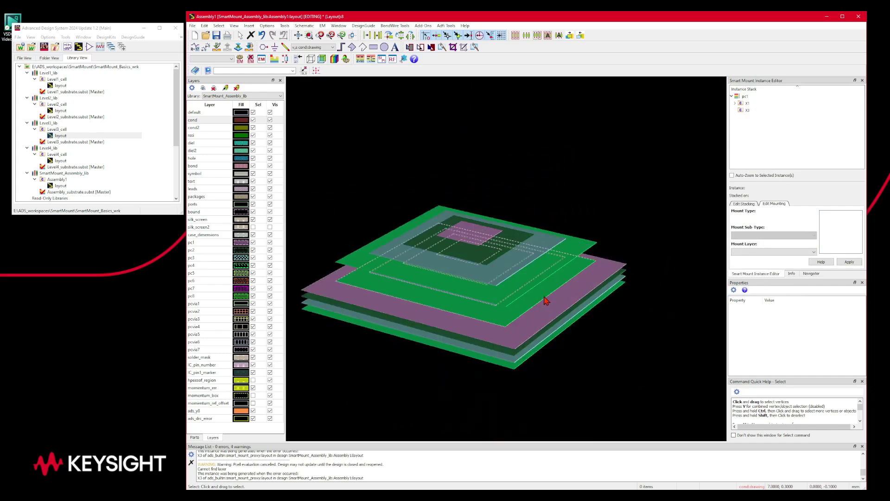
click(741, 110)
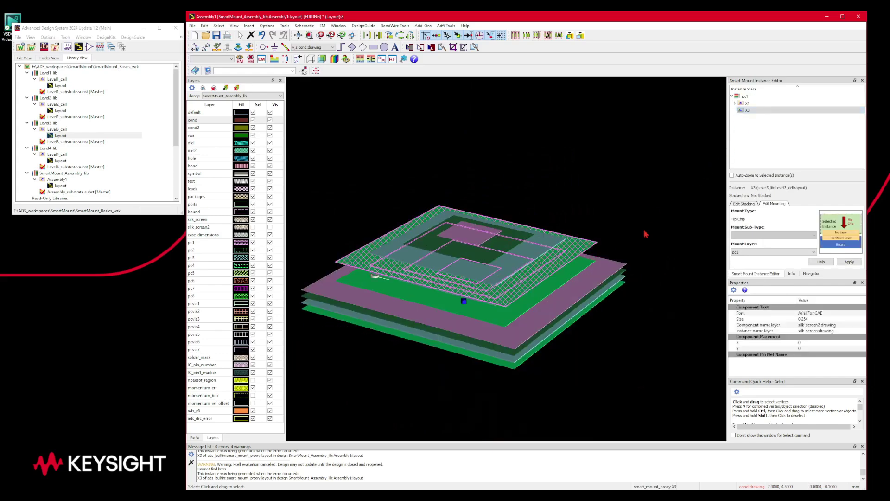
mouse_move(620, 344)
mouse_down()
mouse_move(594, 310)
mouse_move(606, 349)
mouse_move(600, 330)
mouse_move(614, 347)
mouse_move(621, 329)
mouse_up()
key(Escape)
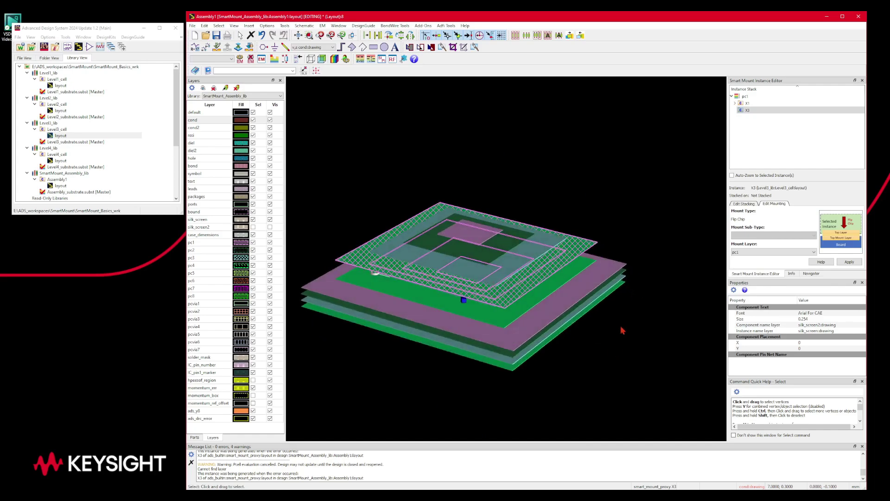
click(744, 204)
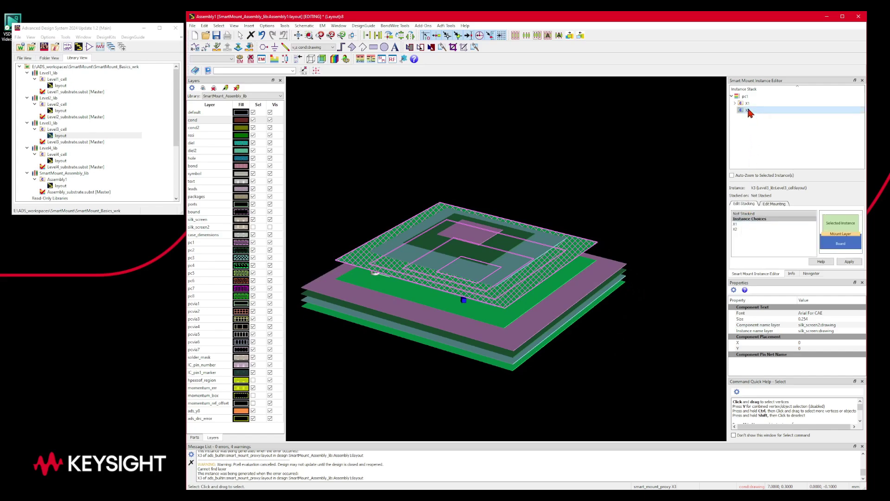
click(735, 229)
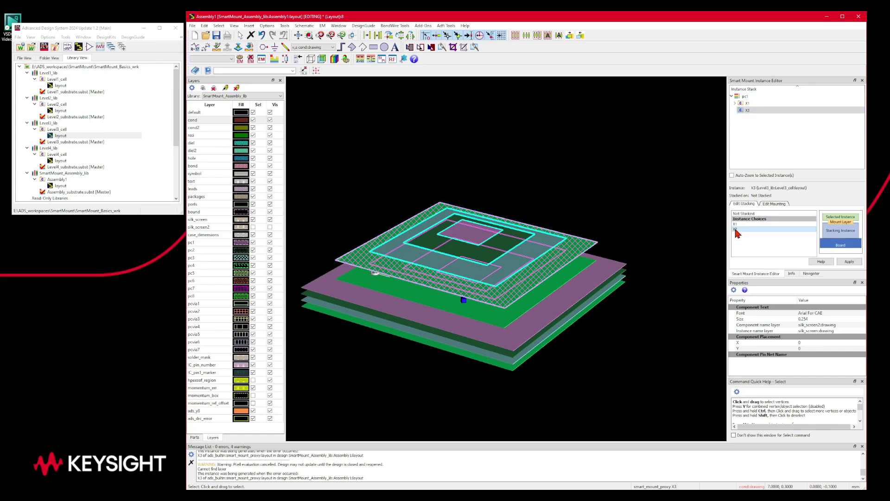
click(850, 262)
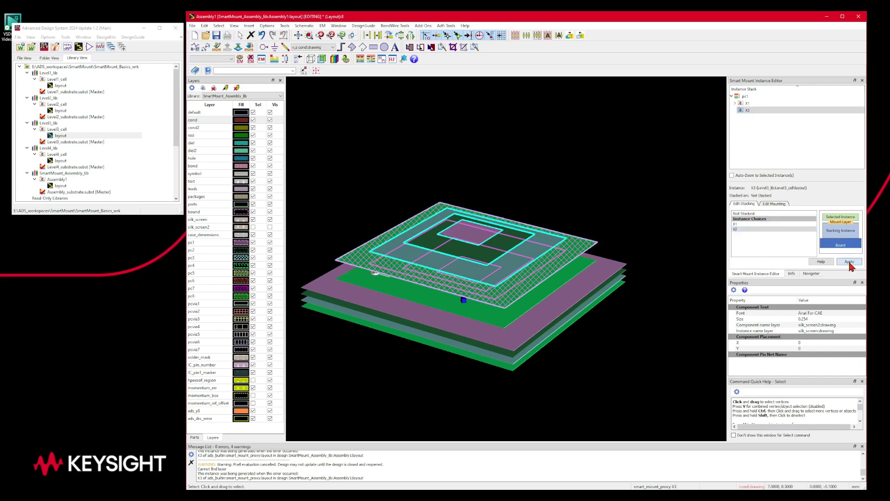
Set the mount layer of the stacked flip-chip instance X3 to X2:pc1, apply it and inspect the stack from the side
click(774, 204)
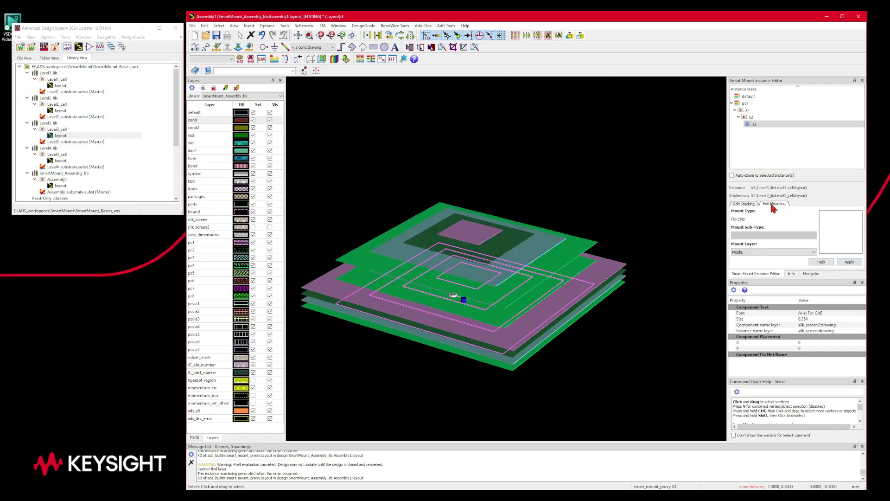
click(753, 250)
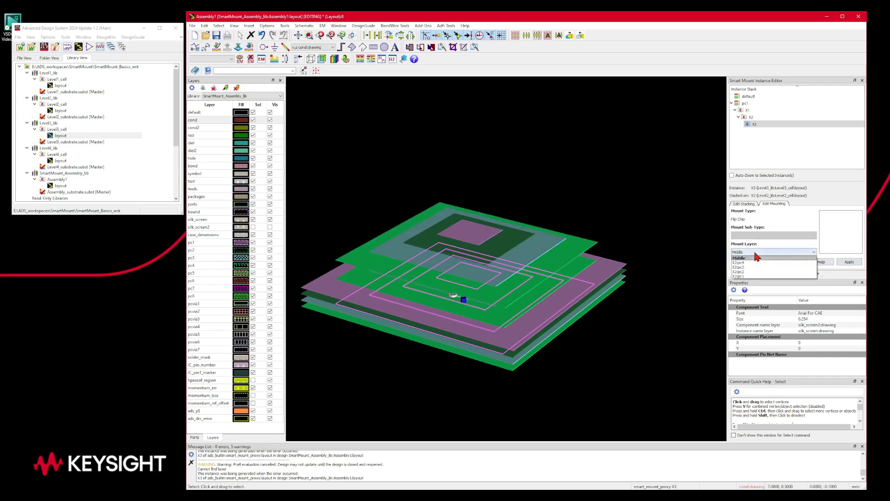
click(749, 276)
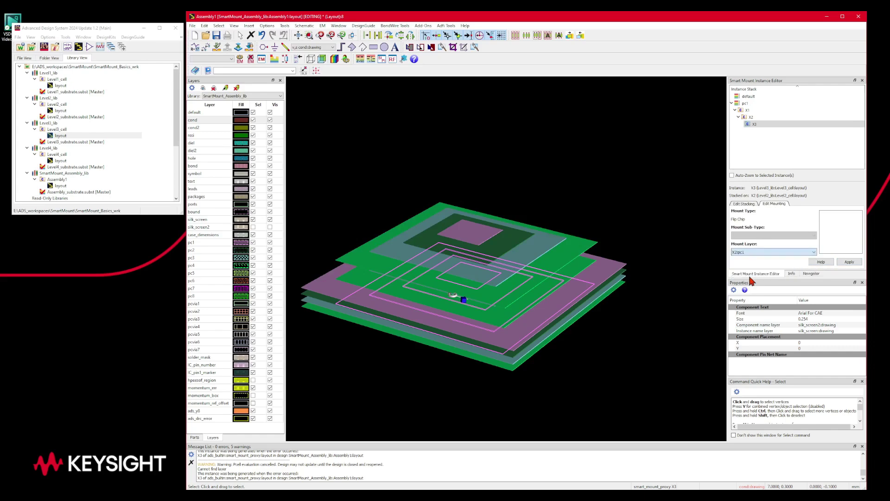
click(849, 262)
drag(651, 348, 632, 314)
key(Escape)
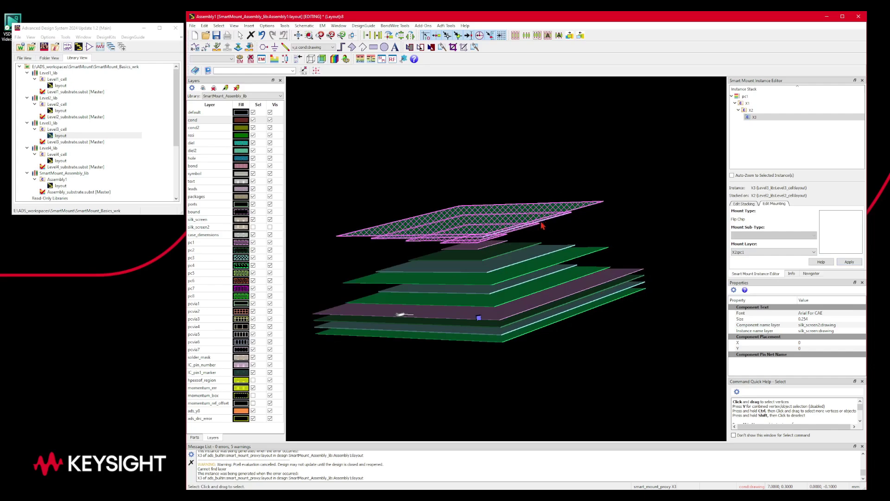
mouse_move(627, 352)
mouse_down()
mouse_move(616, 334)
mouse_move(630, 354)
mouse_up()
key(Escape)
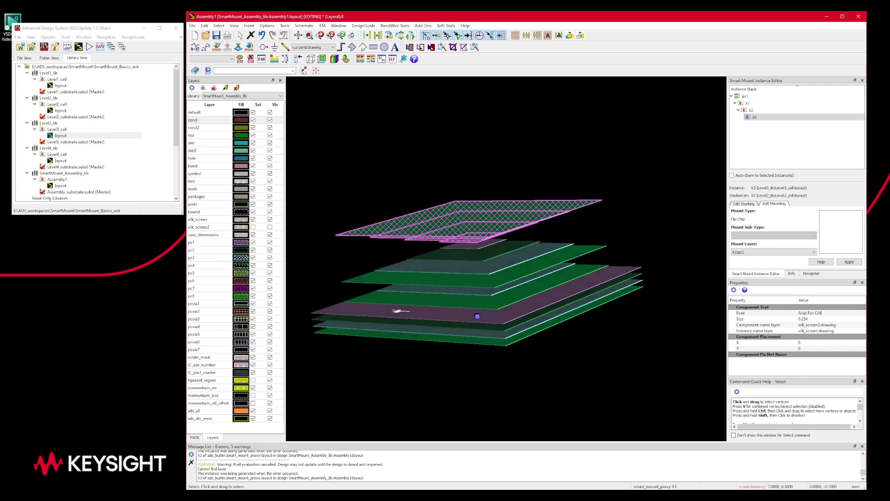